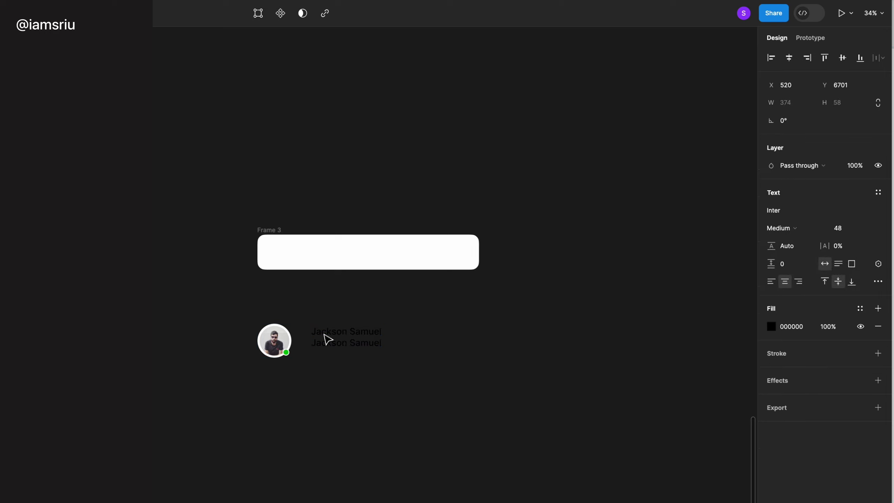
# - Retype the duplicated name line as the email address and set it to 32 px
pyautogui.doubleClick(321, 341)
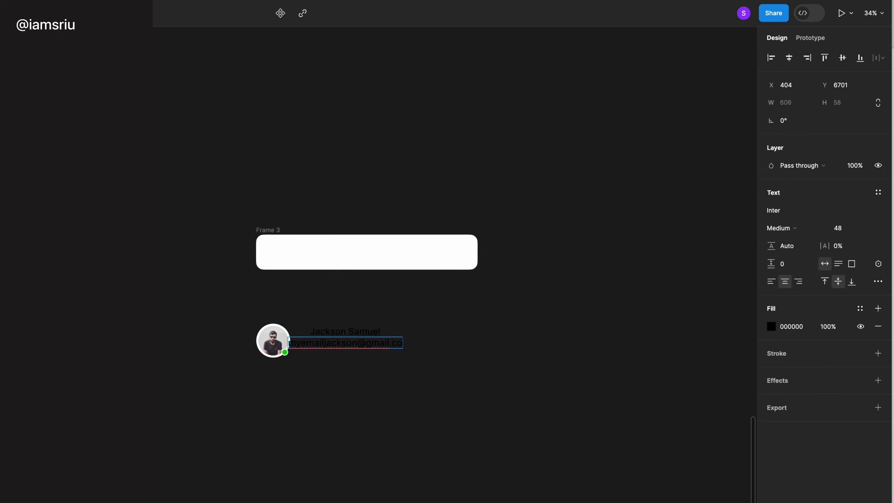
pyautogui.click(871, 228)
pyautogui.click(860, 184)
pyautogui.click(871, 228)
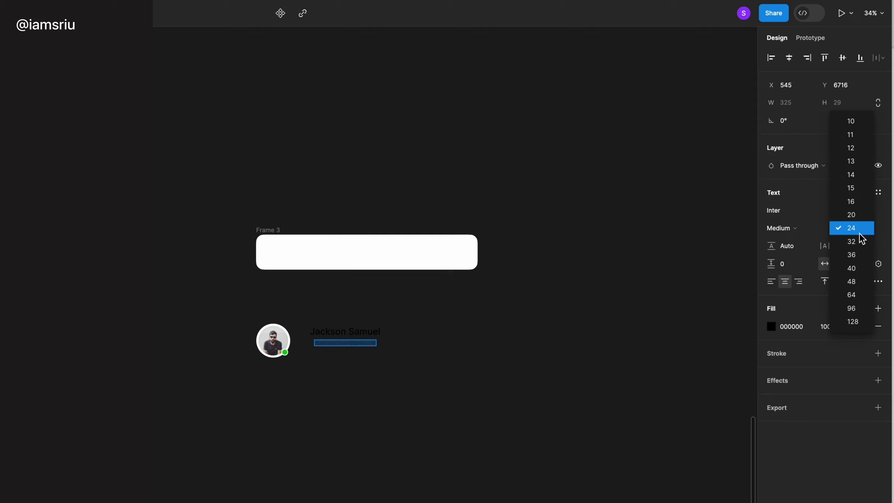
pyautogui.click(860, 243)
# - Colour the email text grey 626262 and select it together with the name
pyautogui.click(771, 327)
pyautogui.click(630, 444)
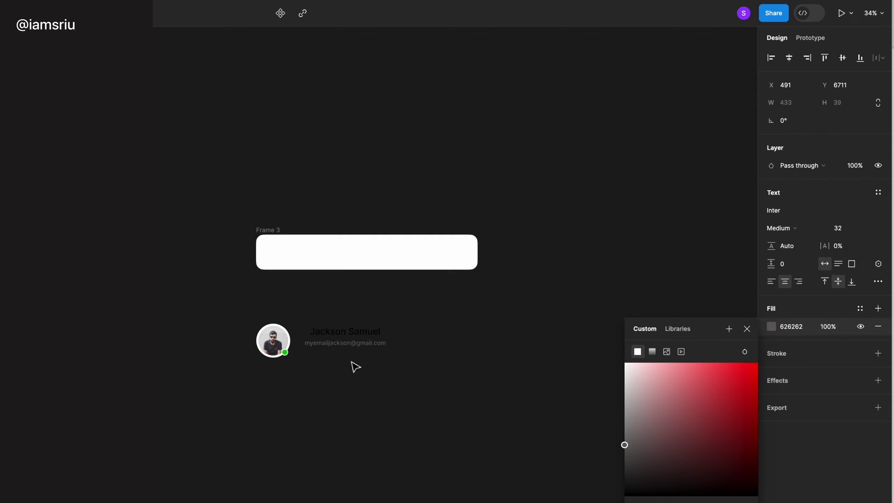
pyautogui.click(329, 343)
pyautogui.click(355, 342)
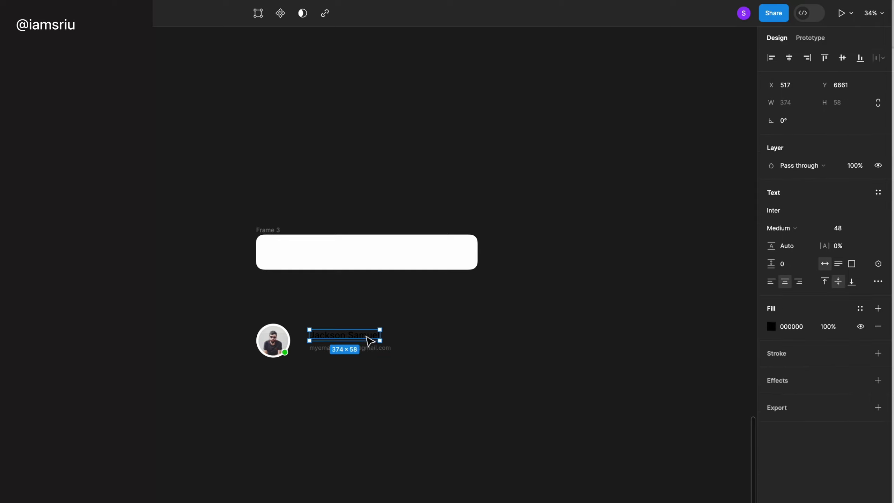
pyautogui.keyDown('shift'); pyautogui.click(368, 348); pyautogui.keyUp('shift')
# - Launch the Feather Icons plugin and insert the mail icon
pyautogui.click(440, 365)
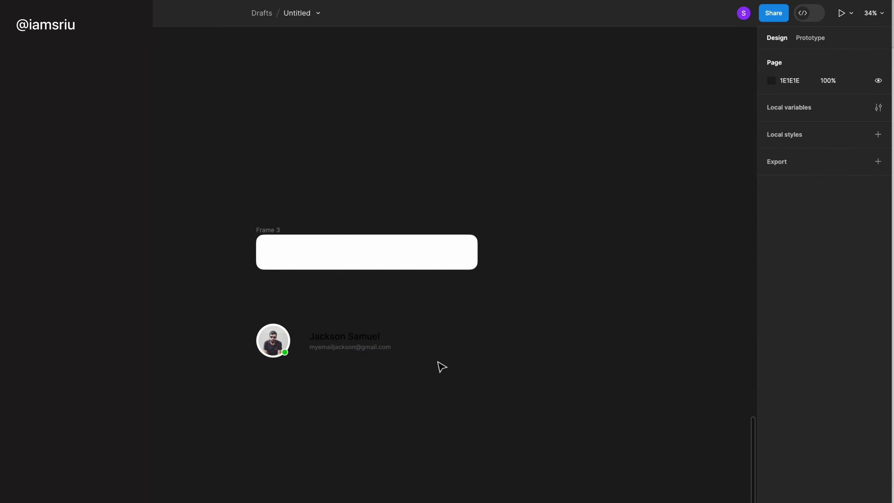
pyautogui.click(455, 356)
pyautogui.hotkey('ctrl', 'alt', 'p')
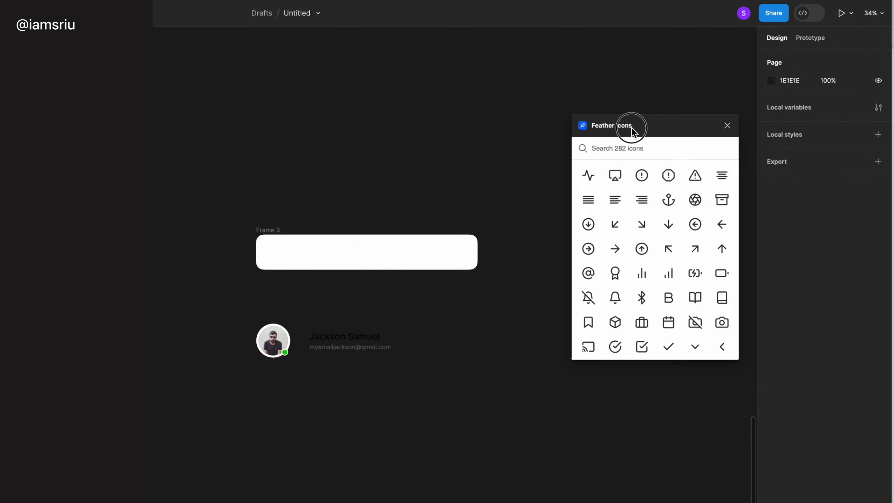
pyautogui.moveTo(631, 120); pyautogui.dragTo(582, 120)
pyautogui.write('menu')
pyautogui.hotkey('ctrl', 'a')
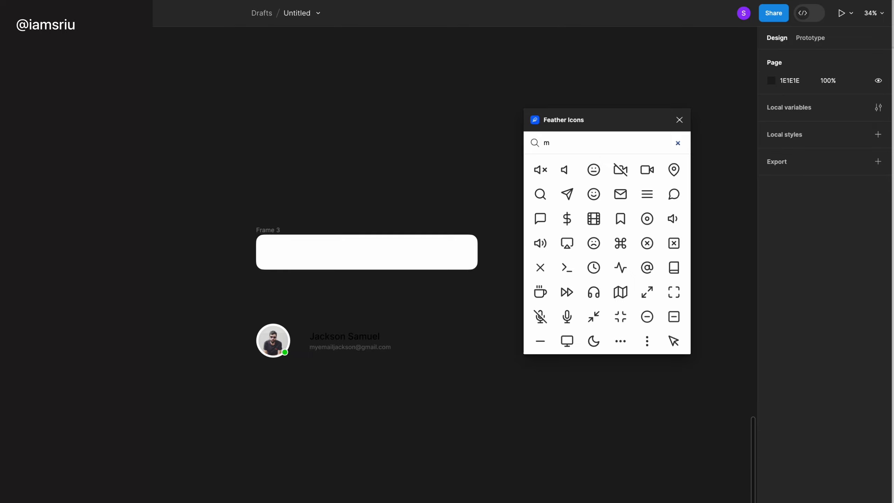
pyautogui.write('mail')
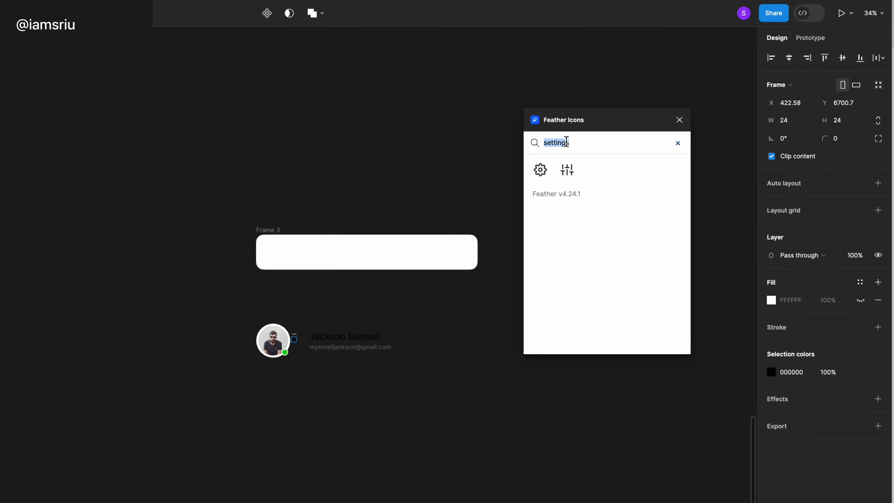
# - Search Feather Icons for settings, new and user icons and insert them
pyautogui.press('BackSpace')
pyautogui.write('ch')
pyautogui.press('BackSpace')
pyautogui.press('BackSpace')
pyautogui.write('new')
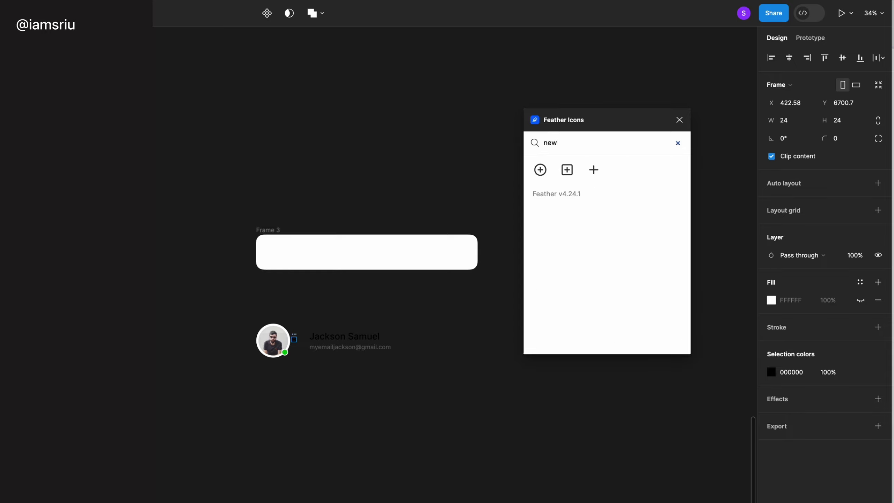
pyautogui.hotkey('ctrl', 'a')
pyautogui.press('BackSpace')
pyautogui.write('user')
# - Insert the dark-mode moon and lightning ('li') icons, then close the plugin
pyautogui.hotkey('ctrl', 'a')
pyautogui.write('dark')
pyautogui.hotkey('ctrl', 'a')
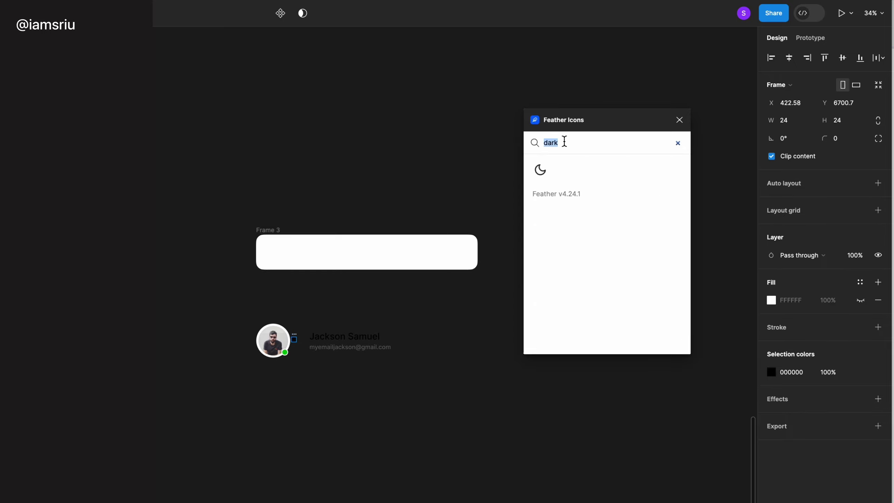
pyautogui.write('to')
pyautogui.hotkey('ctrl', 'a')
pyautogui.write('li')
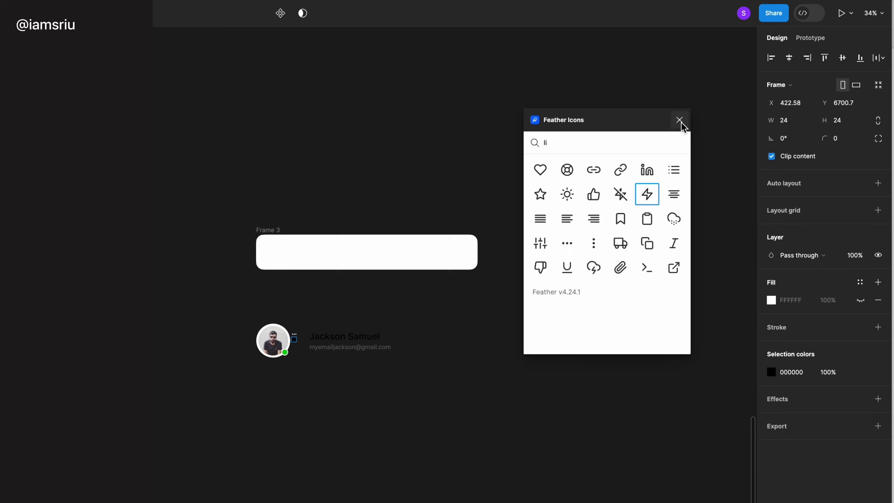
pyautogui.click(680, 120)
# - Place the 72×72 three-dot icon beside the name and email text, moving the row into the card
pyautogui.scroll(-4, 265, 251)
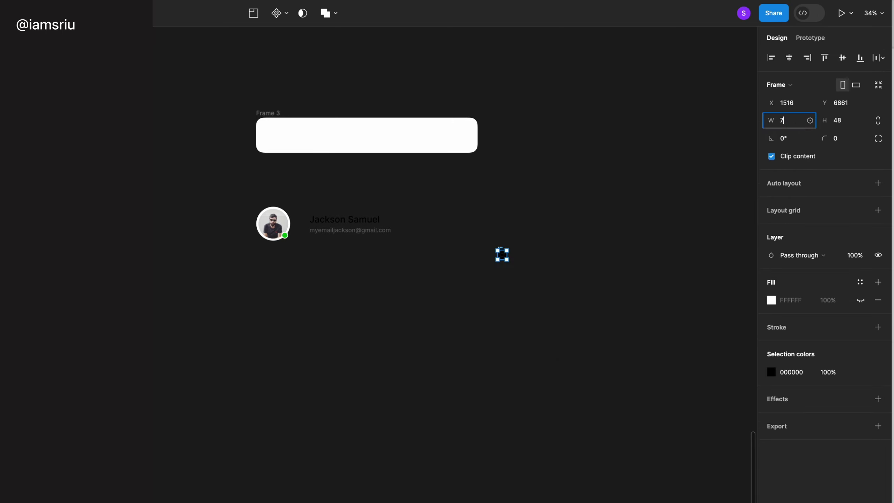
pyautogui.moveTo(504, 257)
pyautogui.mouseDown()
pyautogui.moveTo(458, 204)
pyautogui.moveTo(364, 233)
pyautogui.mouseUp()
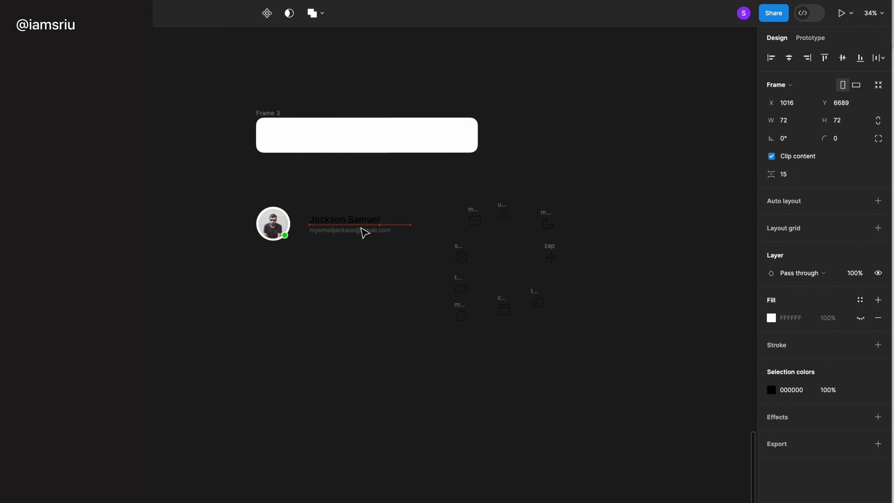
pyautogui.click(843, 57)
pyautogui.click(324, 228)
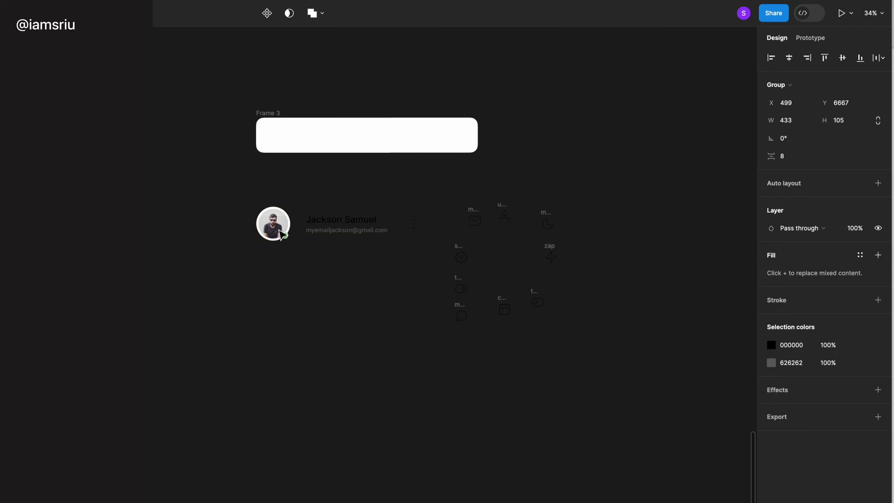
pyautogui.moveTo(281, 234); pyautogui.dragTo(348, 231)
# - Give the white card 48 px individual padding on every side and stretch the profile row across it
pyautogui.click(465, 148)
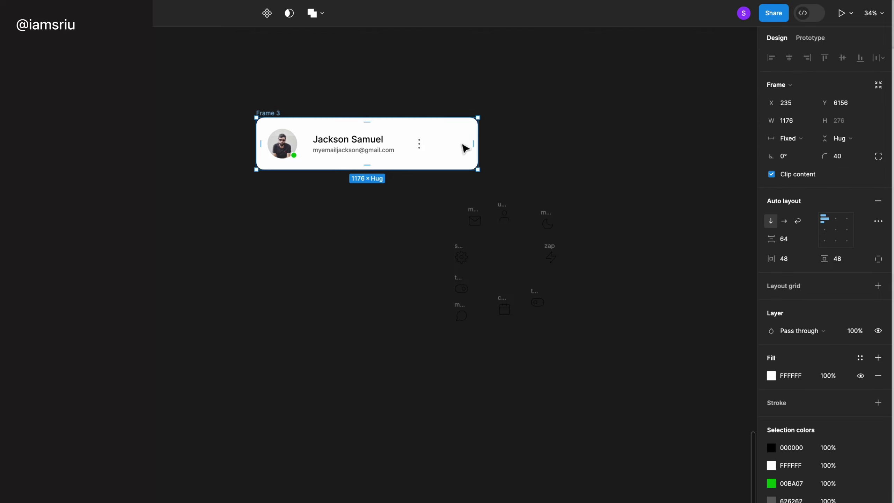
pyautogui.click(879, 259)
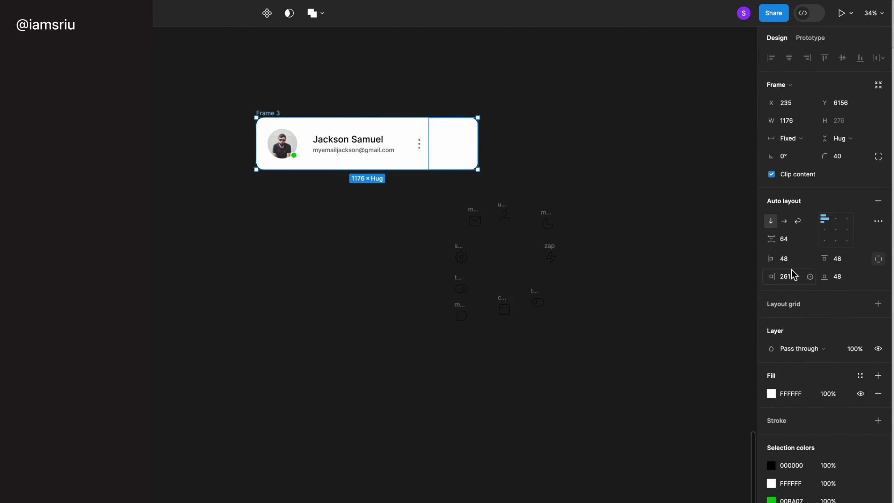
pyautogui.write('8')
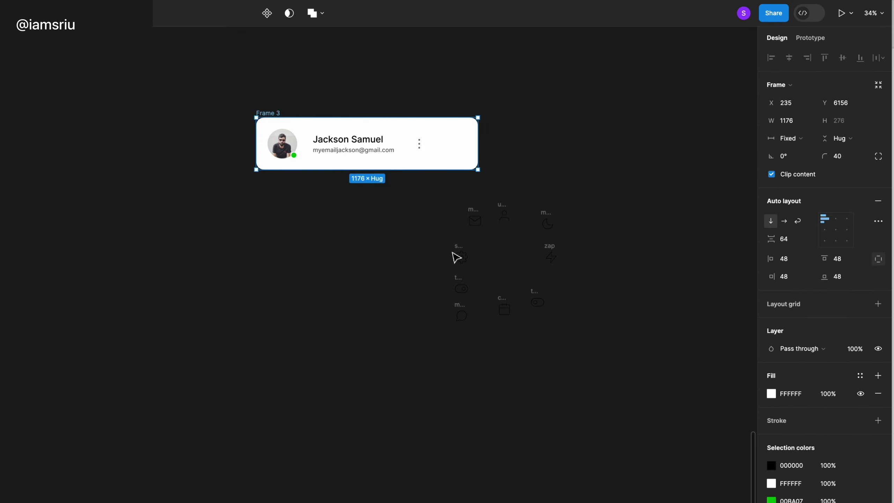
pyautogui.click(423, 146)
pyautogui.moveTo(466, 143); pyautogui.dragTo(480, 140)
# - Resize the avatar group to 200×200 and shift the name and email text toward it
pyautogui.click(475, 142)
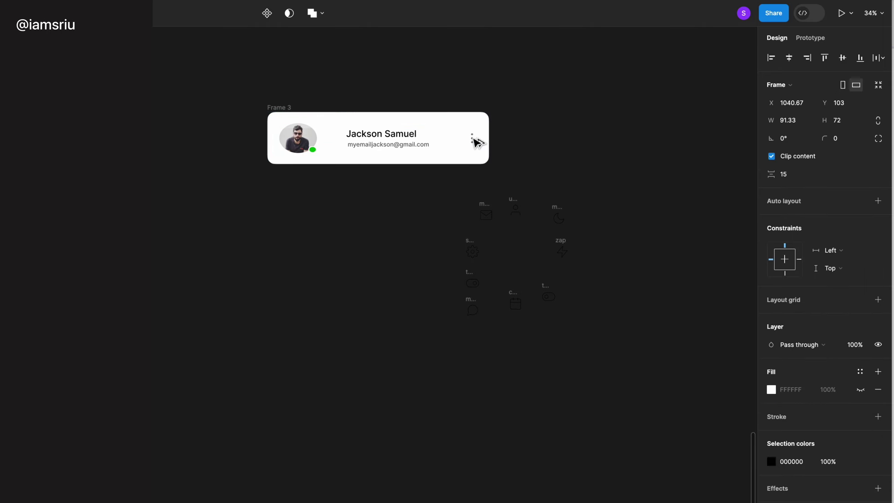
pyautogui.press('Escape')
pyautogui.click(575, 134)
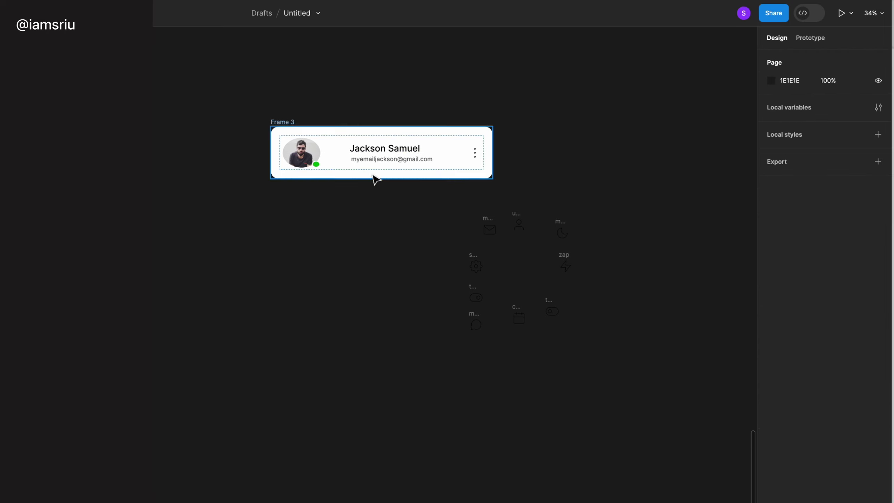
pyautogui.doubleClick(302, 152)
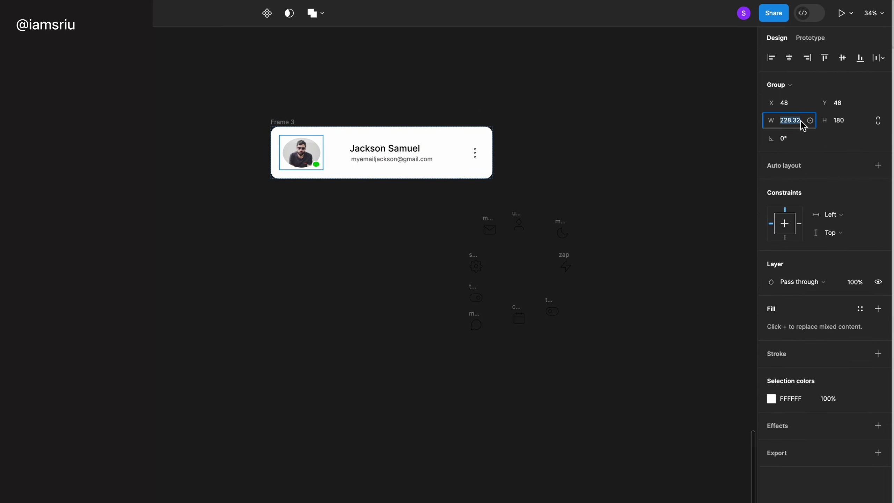
pyautogui.click(305, 204)
pyautogui.hotkey('ctrl', 'z')
pyautogui.click(797, 121)
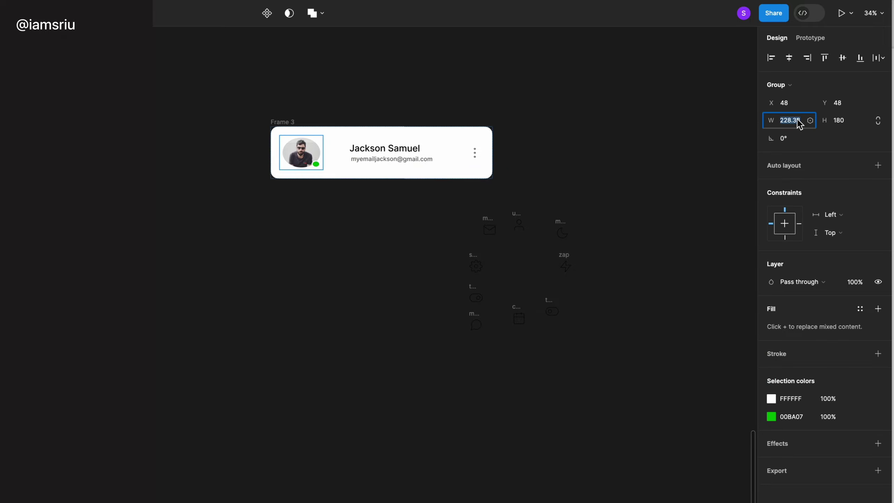
pyautogui.click(844, 120)
pyautogui.write('200')
pyautogui.press('Return')
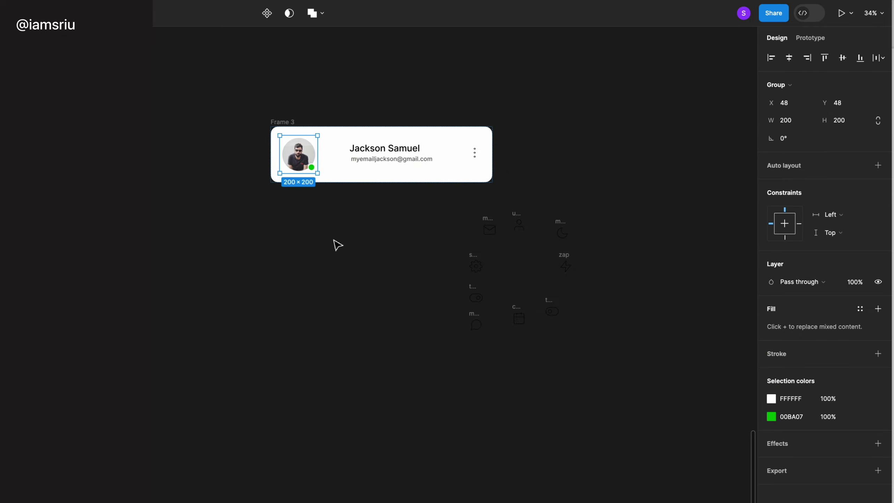
pyautogui.press('Escape')
pyautogui.click(609, 174)
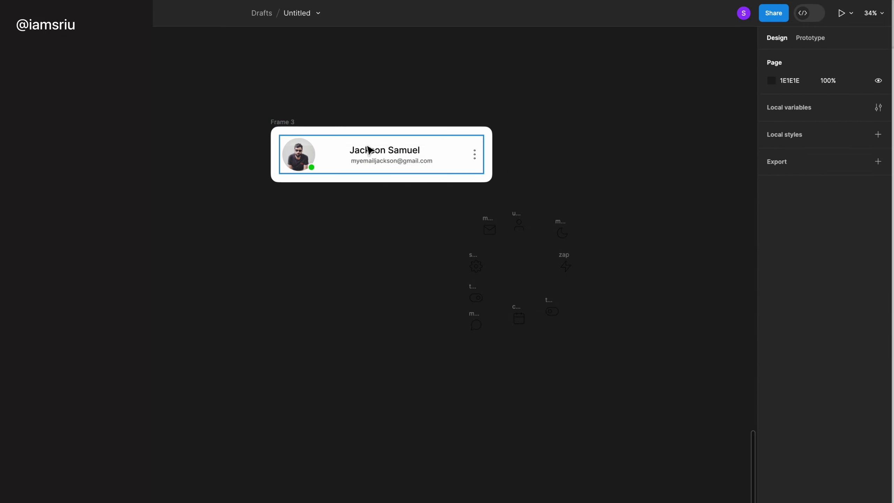
pyautogui.moveTo(369, 150); pyautogui.dragTo(379, 194)
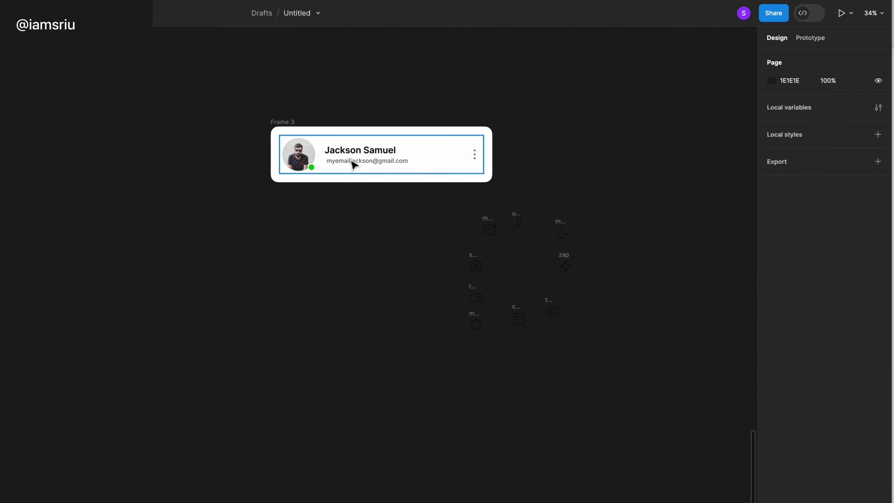
# - Copy the name text below the card as a Medium-weight, left-aligned label
pyautogui.doubleClick(359, 150)
pyautogui.moveTo(359, 150)
pyautogui.mouseDown()
pyautogui.moveTo(361, 192)
pyautogui.moveTo(323, 251)
pyautogui.mouseUp()
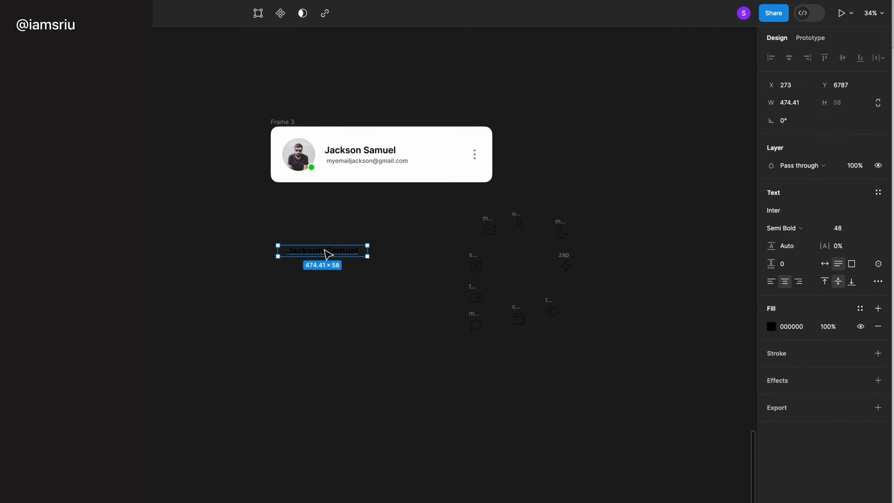
pyautogui.click(797, 227)
pyautogui.click(805, 228)
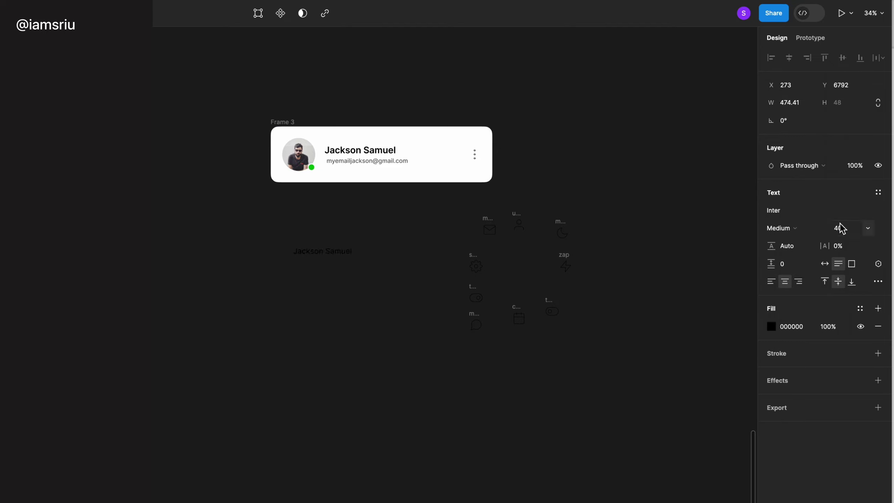
pyautogui.click(772, 281)
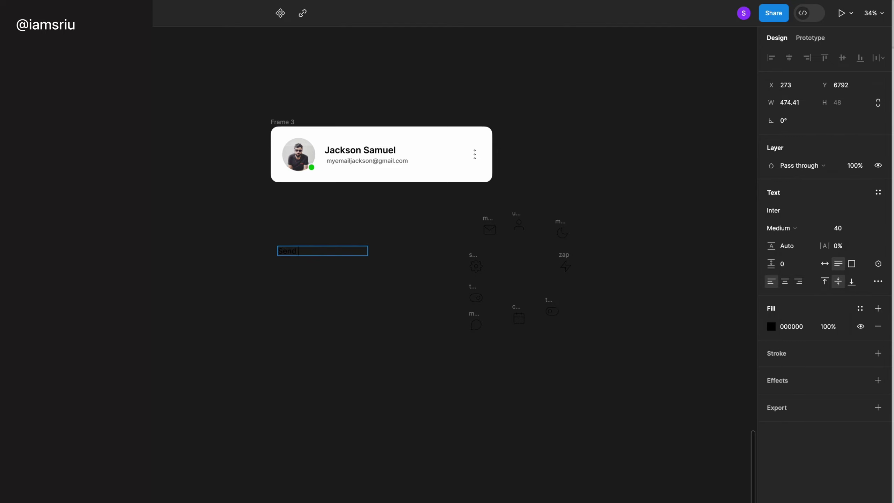
# - Position the mail icon left of the label and select the pair
pyautogui.moveTo(488, 228); pyautogui.dragTo(301, 253)
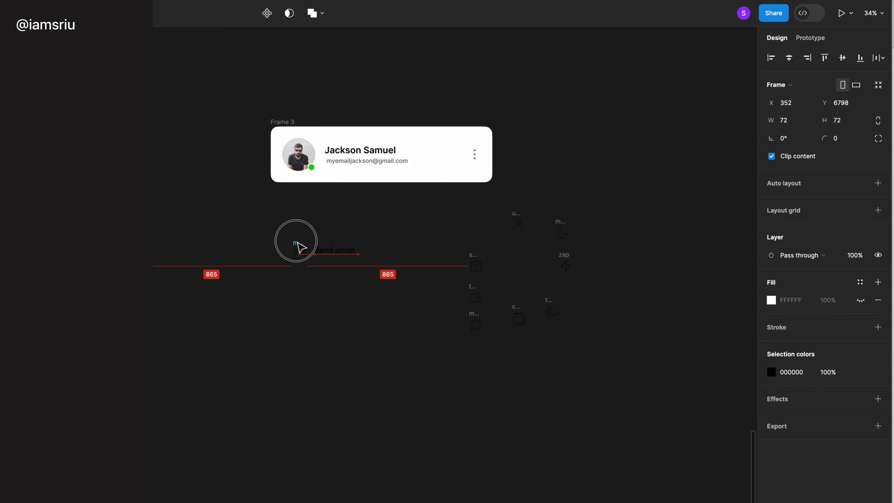
pyautogui.moveTo(281, 219); pyautogui.dragTo(419, 284)
pyautogui.click(313, 264)
pyautogui.moveTo(275, 227); pyautogui.dragTo(372, 304)
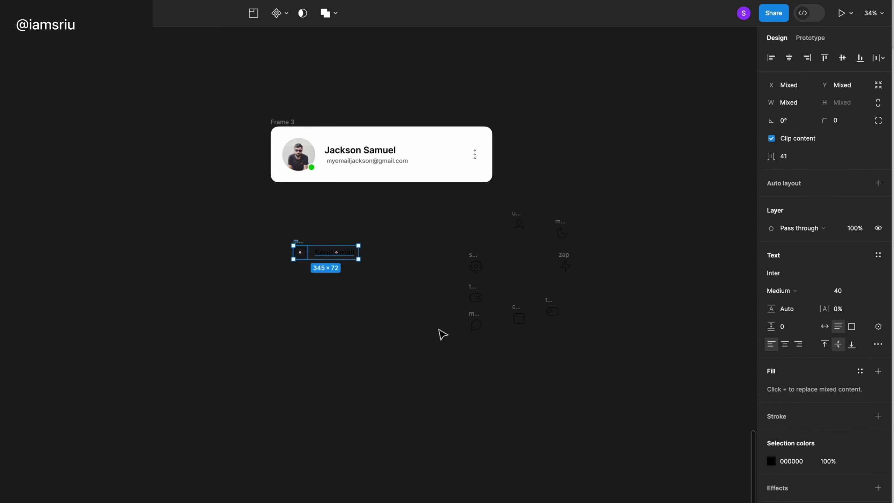
pyautogui.click(197, 265)
# - Draw a rectangle below the label and set its width to 1075
pyautogui.moveTo(280, 273); pyautogui.dragTo(420, 312)
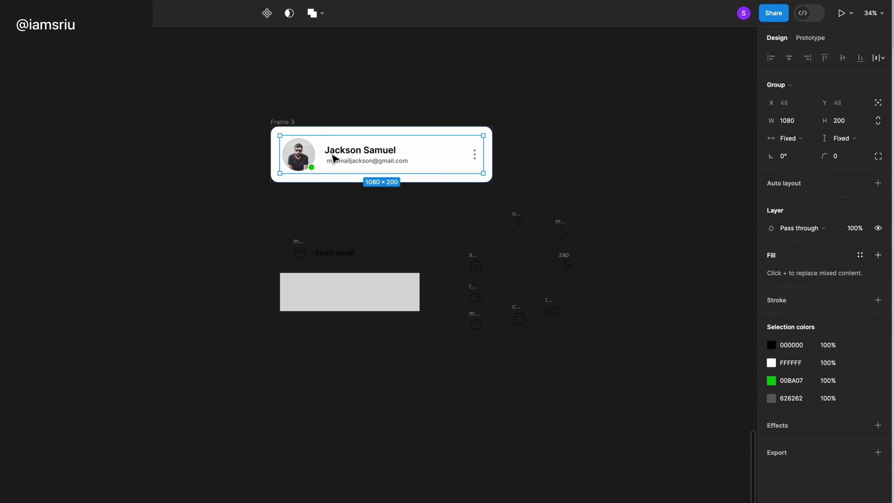
pyautogui.click(392, 152)
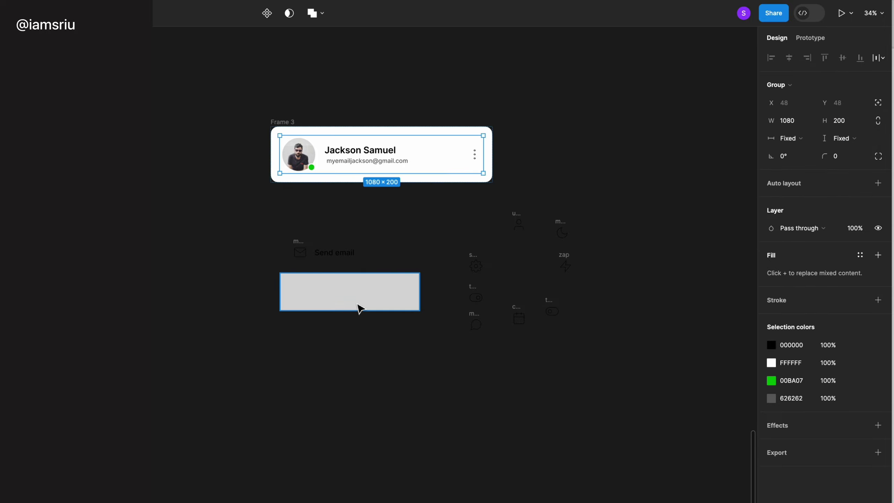
pyautogui.click(360, 308)
pyautogui.click(793, 102)
pyautogui.write('1075')
pyautogui.press('Return')
# - Move the bar down, fill it white, and place the mail icon at its left end
pyautogui.click(392, 350)
pyautogui.moveTo(391, 282); pyautogui.dragTo(385, 351)
pyautogui.click(769, 210)
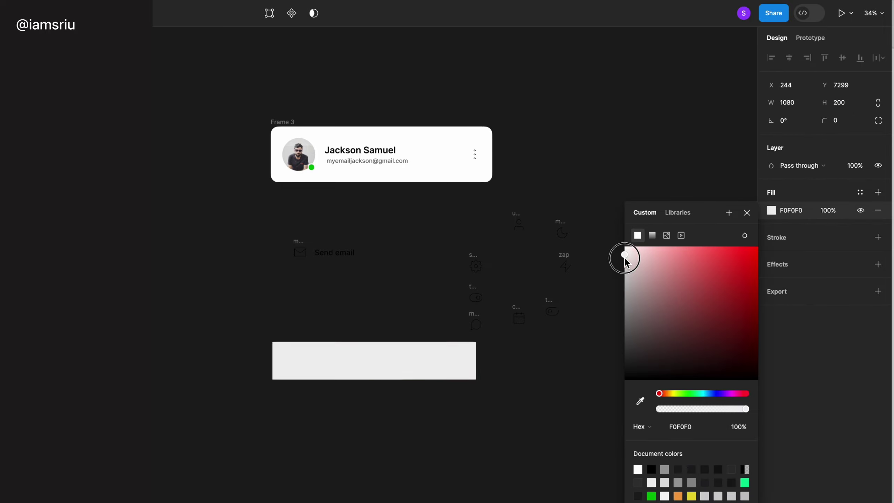
pyautogui.moveTo(623, 258); pyautogui.dragTo(615, 247)
pyautogui.moveTo(300, 261); pyautogui.dragTo(295, 358)
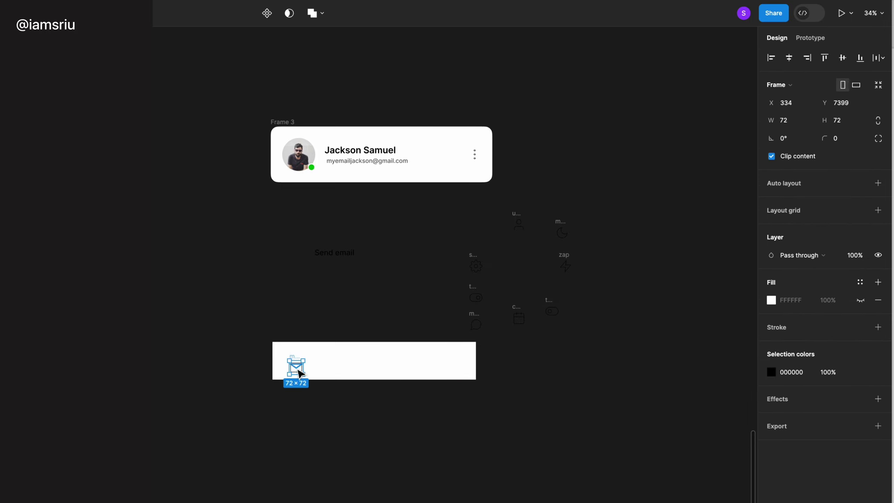
pyautogui.doubleClick(299, 370)
# - Adjust the mail icon's stroke weight inside the bar
pyautogui.click(579, 344)
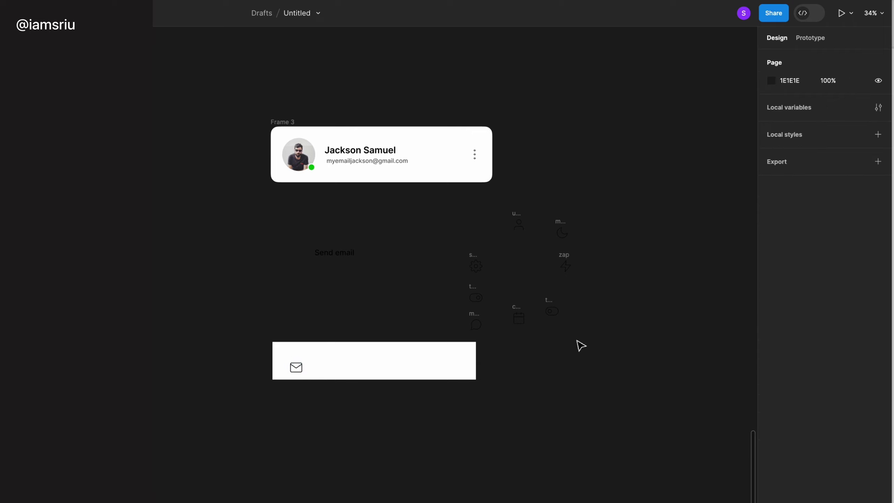
pyautogui.scroll(-3, 579, 344)
pyautogui.moveTo(298, 305); pyautogui.dragTo(293, 298)
pyautogui.press('Return')
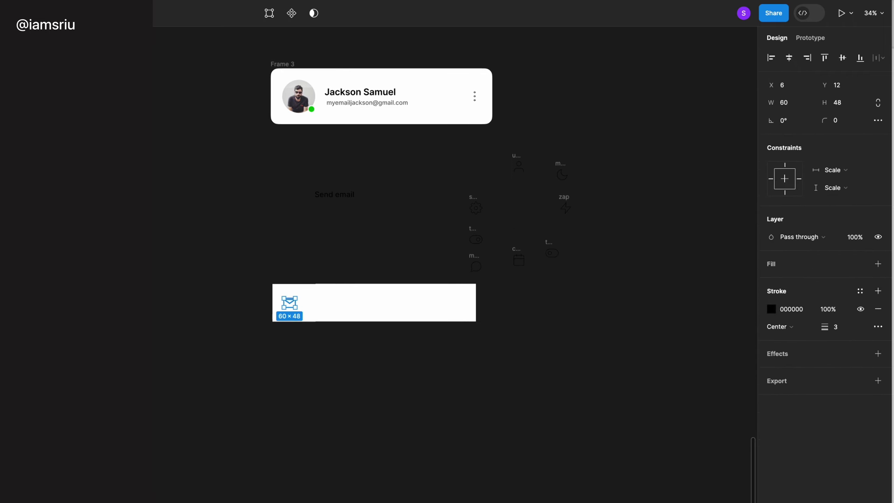
pyautogui.click(845, 358)
# - Move the Send email label into the bar and colour label and icon grey
pyautogui.click(281, 341)
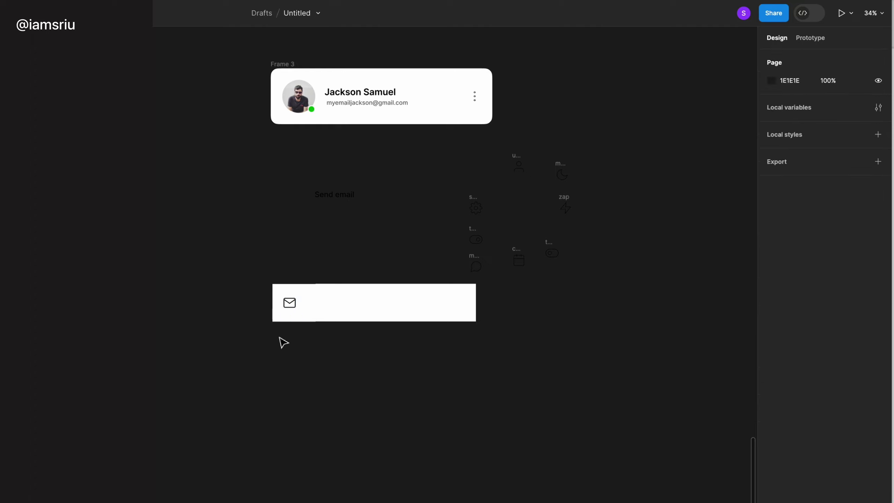
pyautogui.moveTo(334, 195); pyautogui.dragTo(338, 302)
pyautogui.keyDown('shift'); pyautogui.click(290, 302); pyautogui.keyUp('shift')
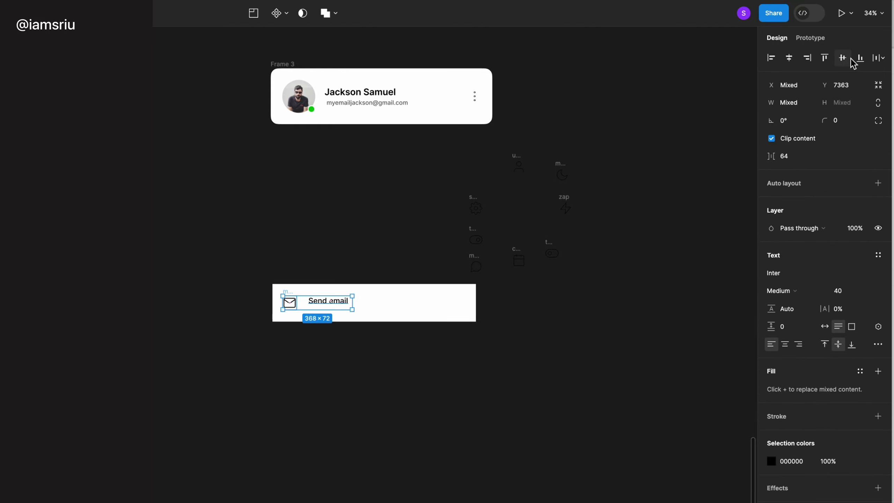
pyautogui.click(771, 461)
pyautogui.moveTo(628, 435); pyautogui.dragTo(603, 442)
pyautogui.click(599, 464)
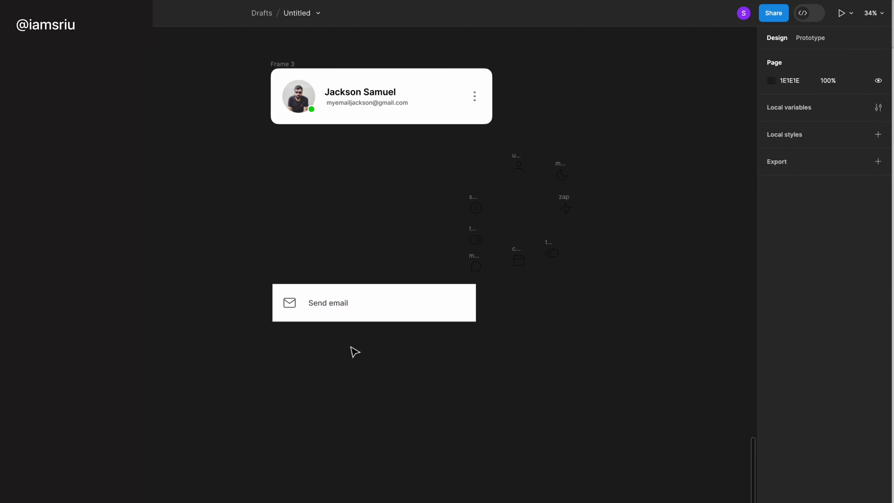
# - Raise the Send email label's font size to 48
pyautogui.click(327, 303)
pyautogui.click(838, 228)
pyautogui.moveTo(353, 302); pyautogui.dragTo(361, 298)
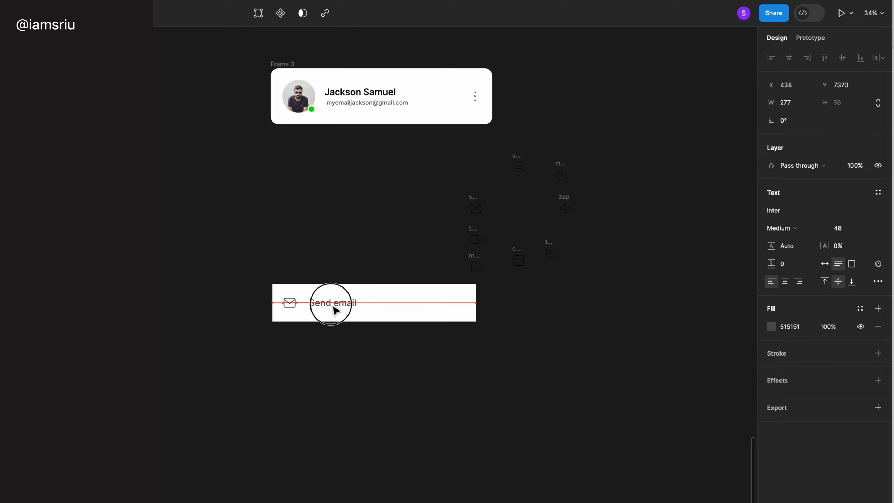
pyautogui.click(299, 319)
pyautogui.press('Escape')
# - Align the label vertically with the mail icon and select the whole row
pyautogui.click(287, 301)
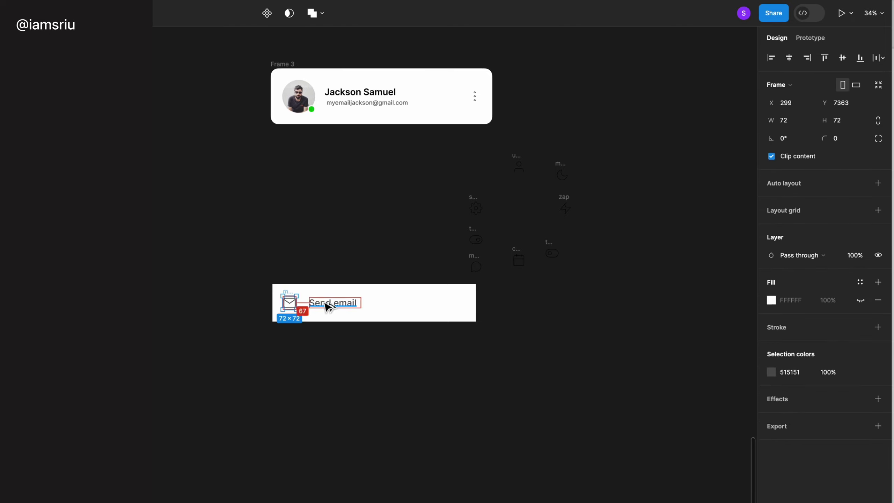
pyautogui.click(328, 306)
pyautogui.moveTo(327, 307); pyautogui.dragTo(306, 304)
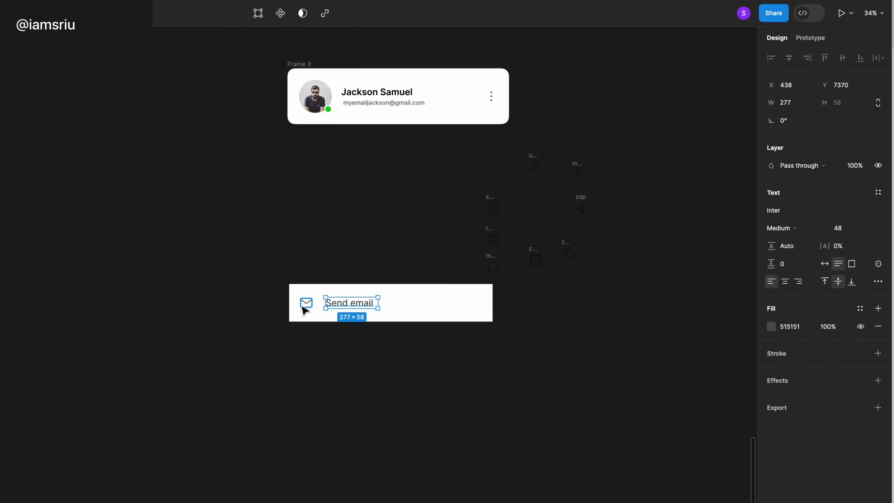
pyautogui.click(305, 310)
pyautogui.click(347, 309)
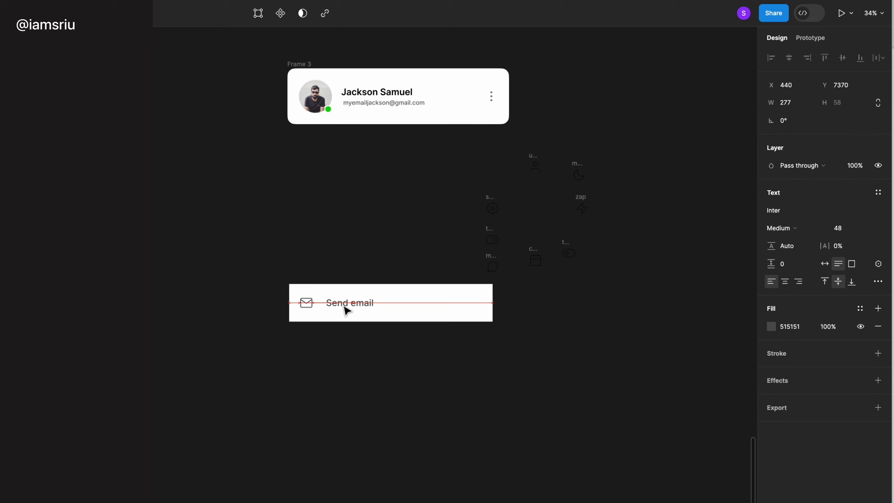
pyautogui.click(306, 303)
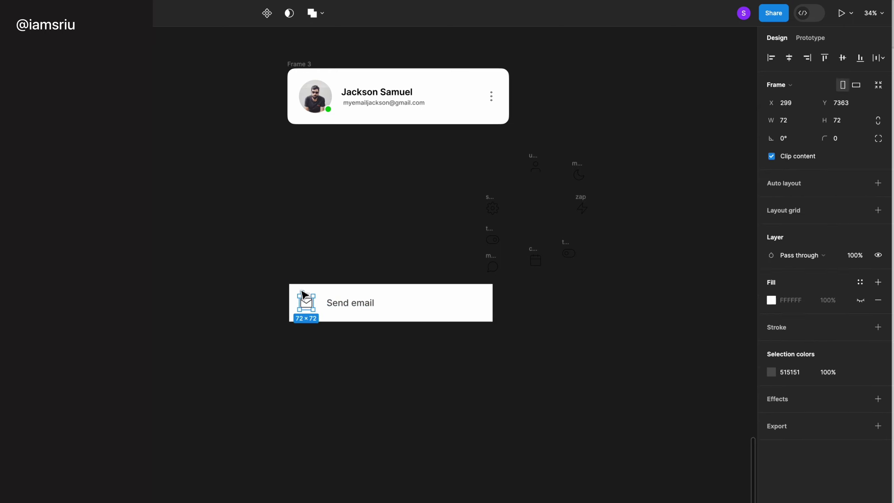
pyautogui.keyDown('shift'); pyautogui.click(401, 323); pyautogui.keyUp('shift')
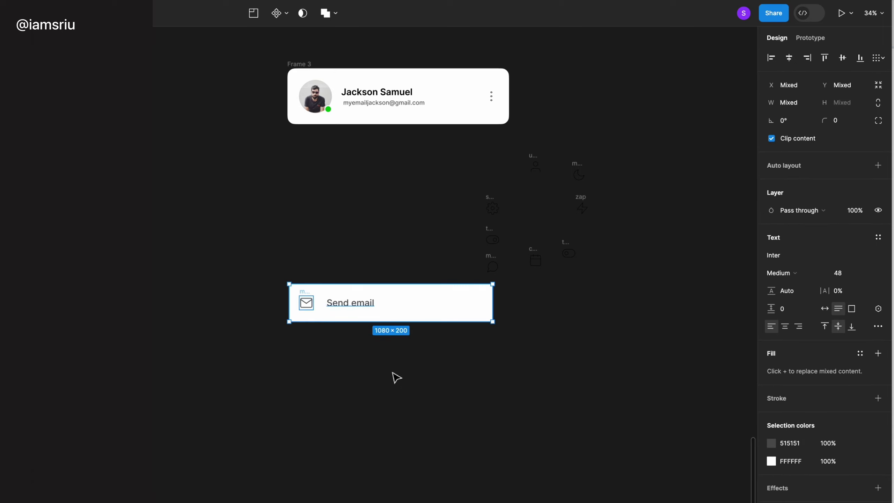
# - Duplicate the row below and relabel it 'Send Message' on one line
pyautogui.moveTo(393, 304); pyautogui.dragTo(394, 347)
pyautogui.doubleClick(347, 345)
pyautogui.write('Send Message')
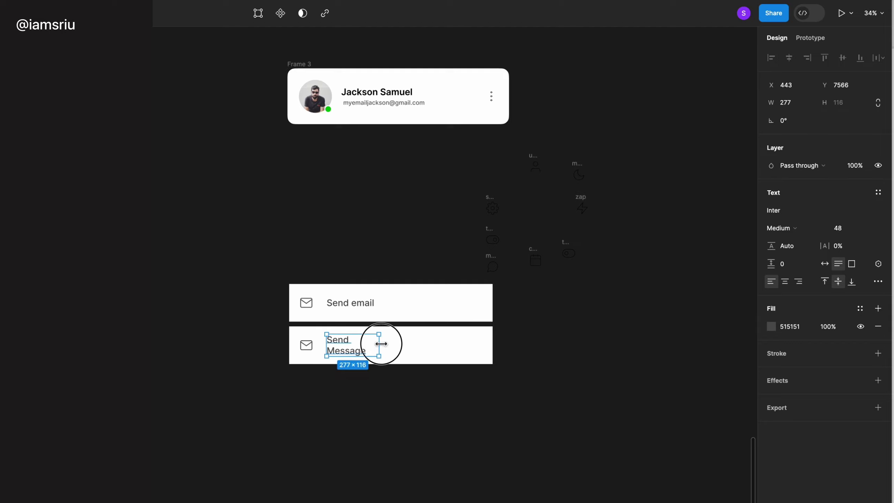
pyautogui.moveTo(381, 343); pyautogui.dragTo(398, 344)
pyautogui.press('Escape')
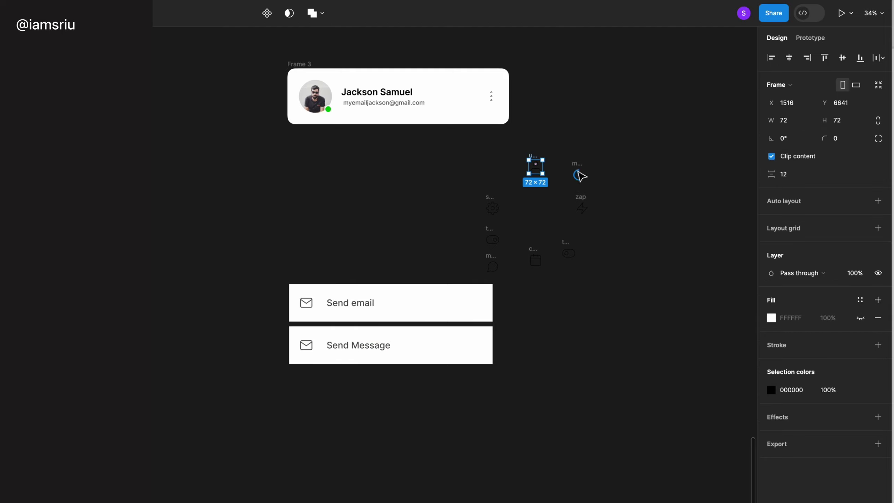
# - Swap the copy's envelope for the chat-bubble icon and edit the row's corner radius
pyautogui.moveTo(492, 267)
pyautogui.mouseDown()
pyautogui.moveTo(308, 378)
pyautogui.moveTo(307, 341)
pyautogui.mouseUp()
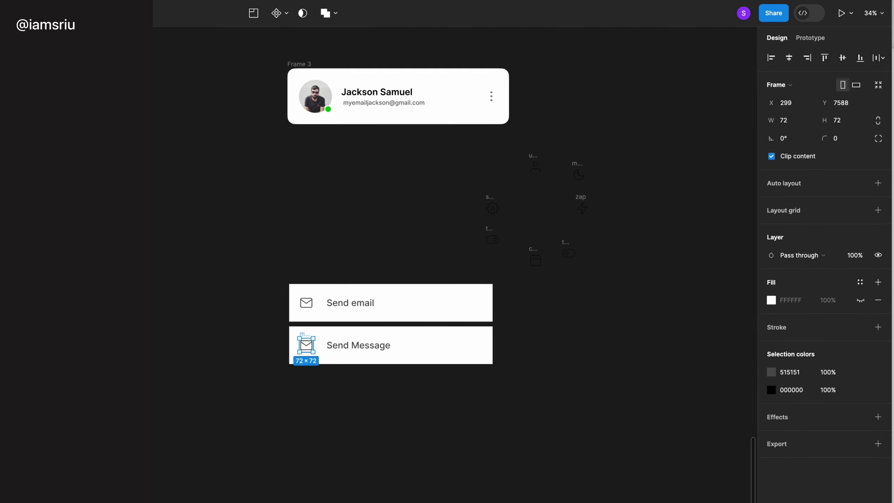
pyautogui.scroll(5, 319, 397)
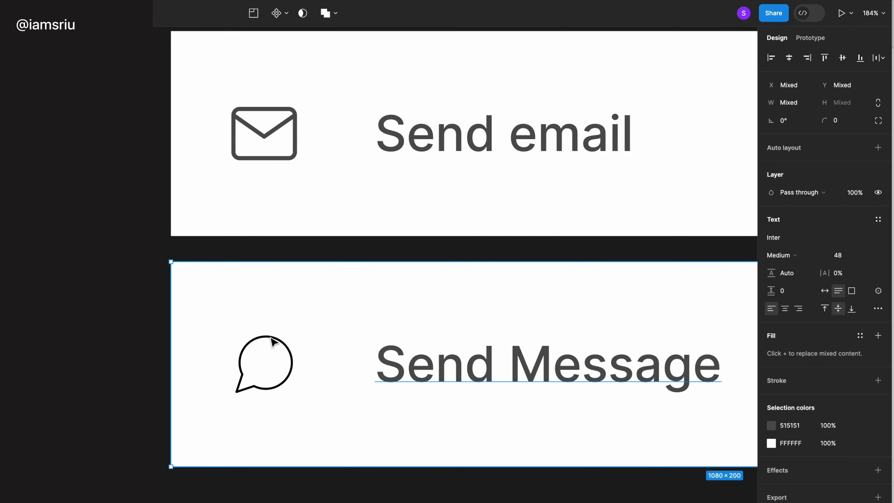
pyautogui.press('Return')
pyautogui.scroll(-10, 491, 310)
pyautogui.click(325, 435)
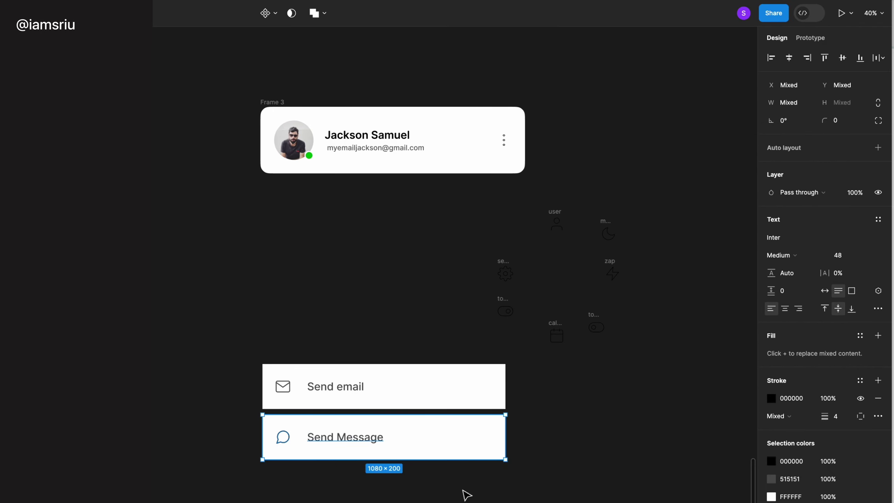
pyautogui.click(838, 120)
# - Set the corner radius to 24 and duplicate a third row labelled 'Settings'
pyautogui.write('24')
pyautogui.scroll(-4, 579, 464)
pyautogui.click(579, 464)
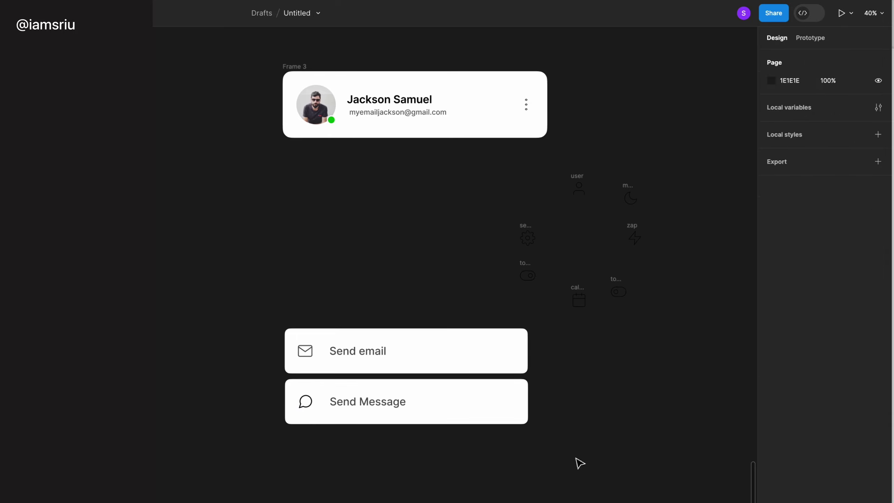
pyautogui.moveTo(579, 464); pyautogui.dragTo(432, 383)
pyautogui.doubleClick(367, 459)
pyautogui.write('Settings')
pyautogui.press('Escape')
# - Thicken the moon, user and settings icon strokes to 4 and zoom out to the full layout
pyautogui.click(665, 302)
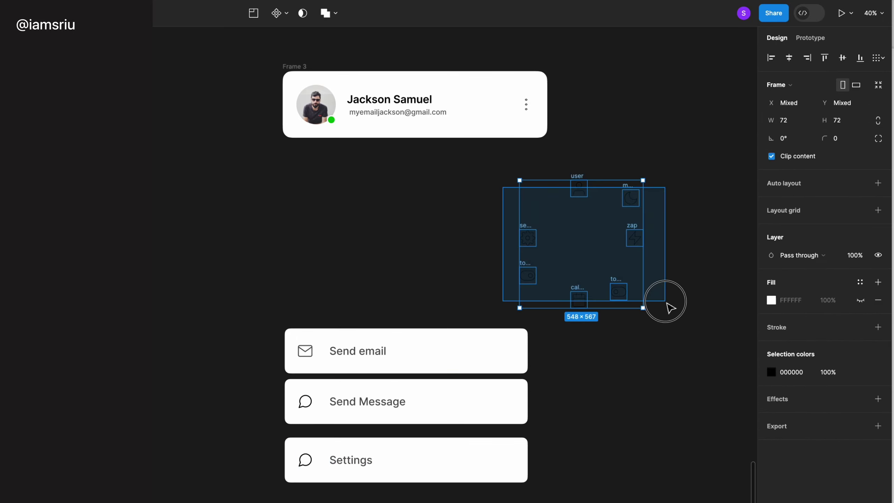
pyautogui.scroll(5, 664, 302)
pyautogui.click(597, 221)
pyautogui.click(365, 176)
pyautogui.click(198, 362)
pyautogui.click(840, 354)
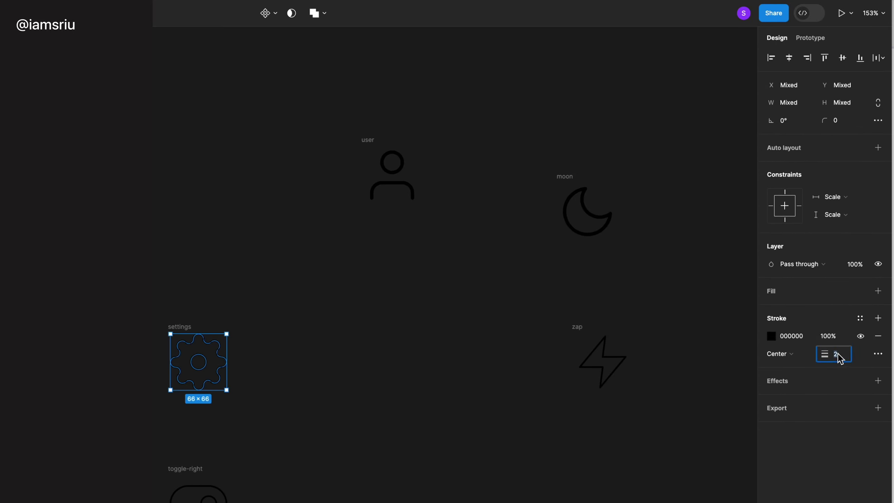
pyautogui.write('4')
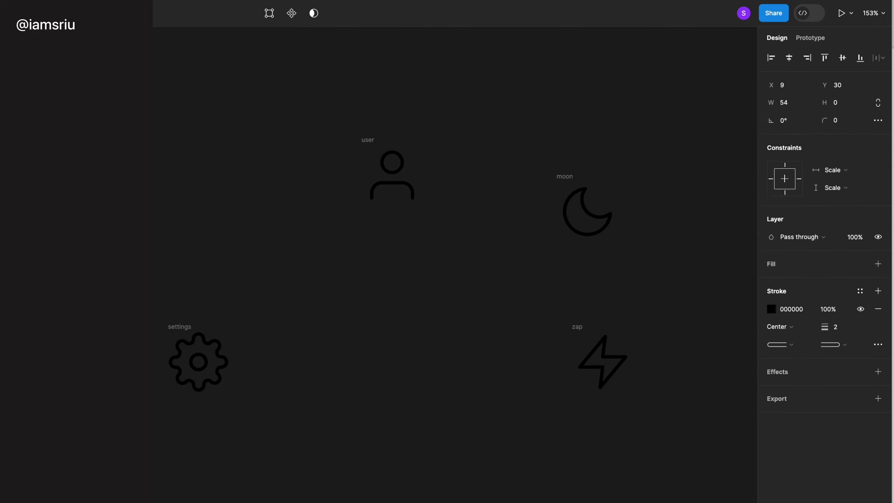
pyautogui.press('Return')
pyautogui.hotkey('shift', '1')
pyautogui.scroll(-5, 453, 486)
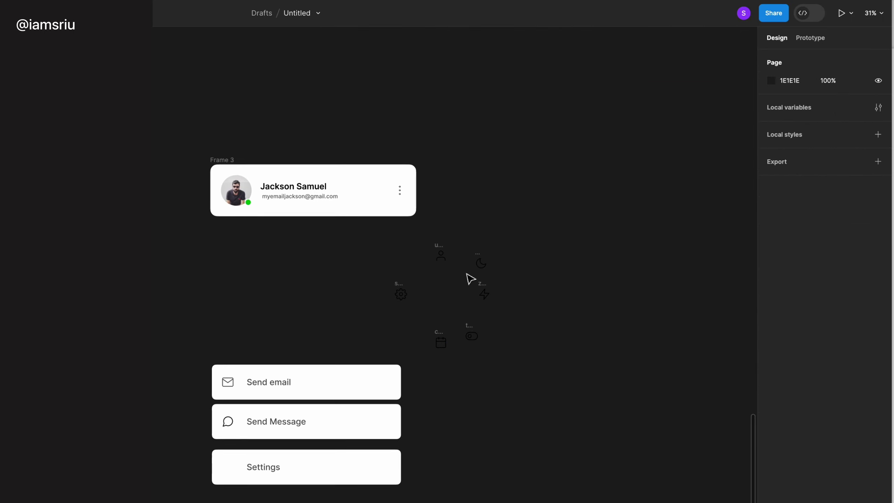
# - Relabel the copied Settings rows as Integrations, Edit Profile and Dark mode
pyautogui.hotkey('ctrl', 'v')
pyautogui.scroll(-3, 521, 313)
pyautogui.press('Return')
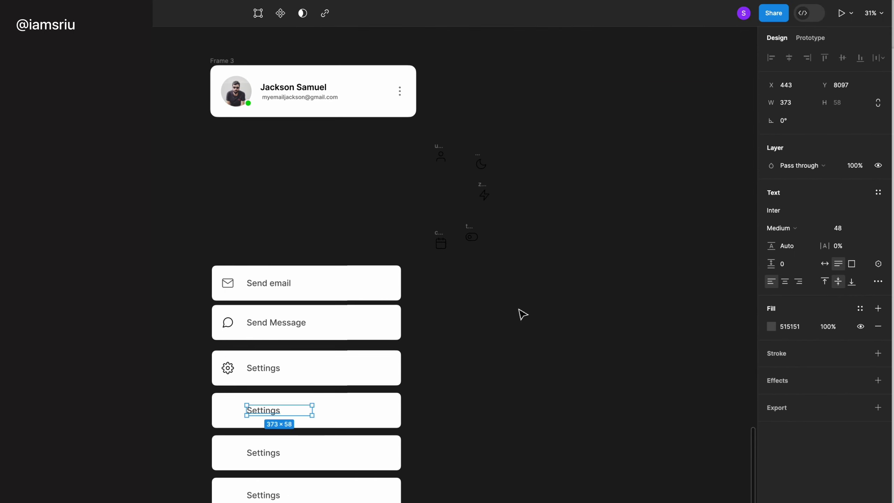
pyautogui.write('Integratio')
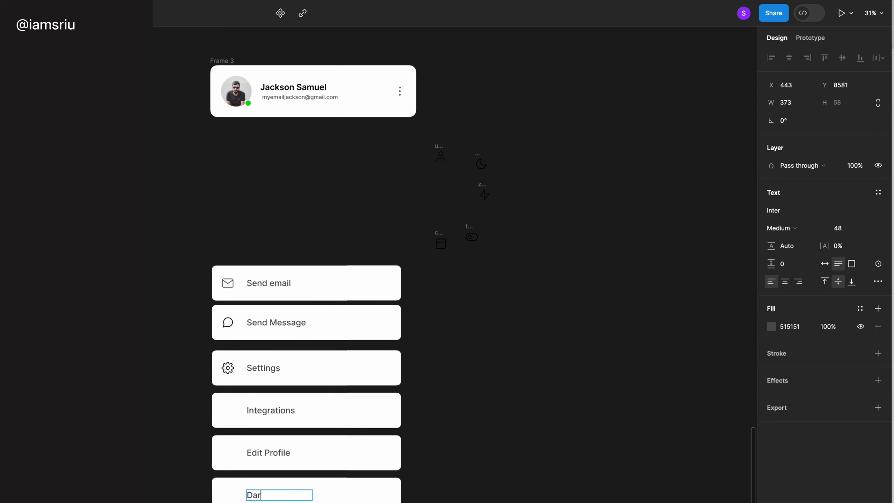
pyautogui.write('k mode')
pyautogui.click(473, 410)
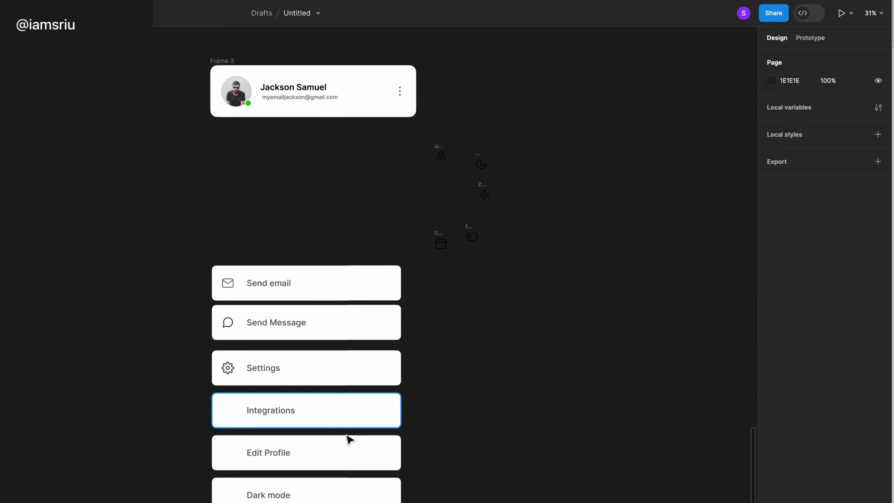
pyautogui.click(348, 439)
# - Drag the user icon into Edit Profile and the toggle icon into the Dark mode row
pyautogui.scroll(1, 348, 439)
pyautogui.click(499, 166)
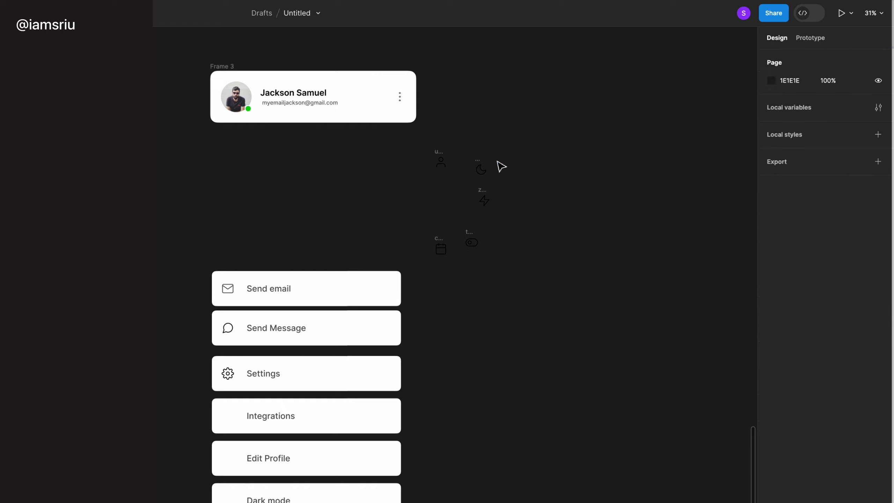
pyautogui.moveTo(441, 162); pyautogui.dragTo(228, 458)
pyautogui.moveTo(474, 239)
pyautogui.mouseDown()
pyautogui.moveTo(258, 495)
pyautogui.moveTo(393, 497)
pyautogui.mouseUp()
pyautogui.click(771, 372)
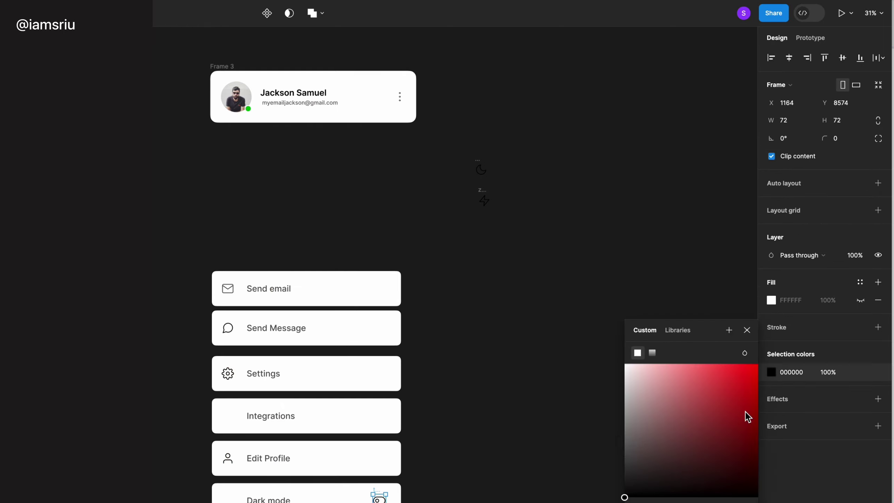
pyautogui.click(747, 330)
pyautogui.moveTo(484, 201); pyautogui.dragTo(228, 416)
# - Put the lightning icon in Integrations and the moon icon in Dark mode
pyautogui.moveTo(481, 170); pyautogui.dragTo(225, 500)
pyautogui.click(234, 278)
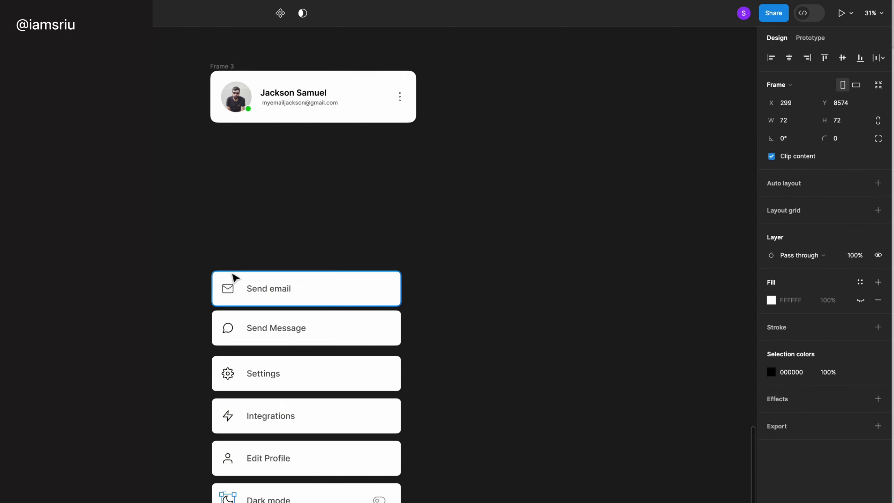
pyautogui.scroll(5, 234, 278)
pyautogui.click(792, 461)
# - Shift the menu rows sideways and centre them all on one vertical line
pyautogui.press('Escape')
pyautogui.scroll(-5, 525, 484)
pyautogui.press('Tab')
pyautogui.hotkey('shift', 'Right')
pyautogui.press('Tab')
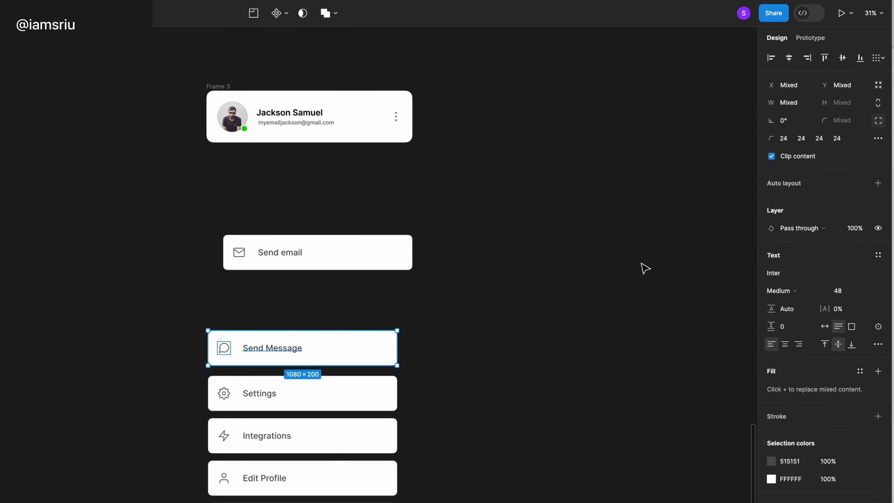
pyautogui.hotkey('shift', 'Right')
pyautogui.press('Tab')
pyautogui.hotkey('shift', 'Right')
pyautogui.press('Tab')
pyautogui.press('Tab')
pyautogui.press('Tab')
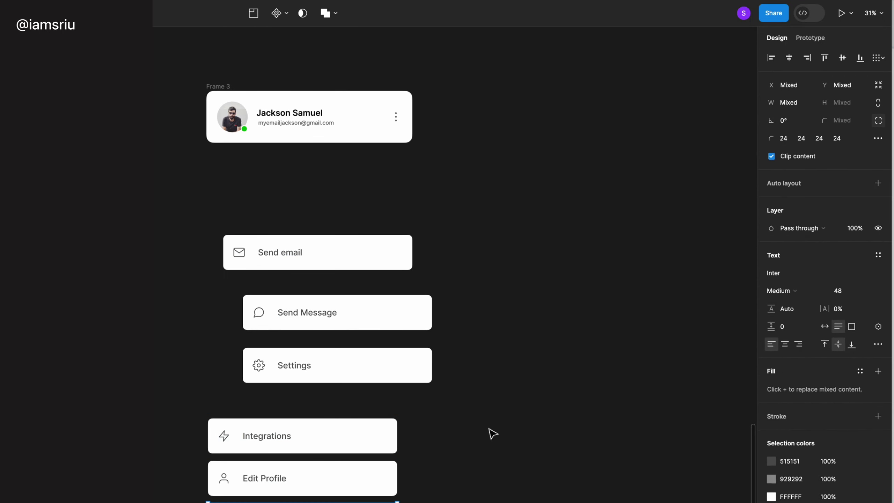
pyautogui.press('Tab')
pyautogui.scroll(-3, 489, 431)
pyautogui.click(789, 58)
# - Edit the Send Message label, changing 'Message' to lowercase
pyautogui.scroll(3, 430, 311)
pyautogui.click(429, 311)
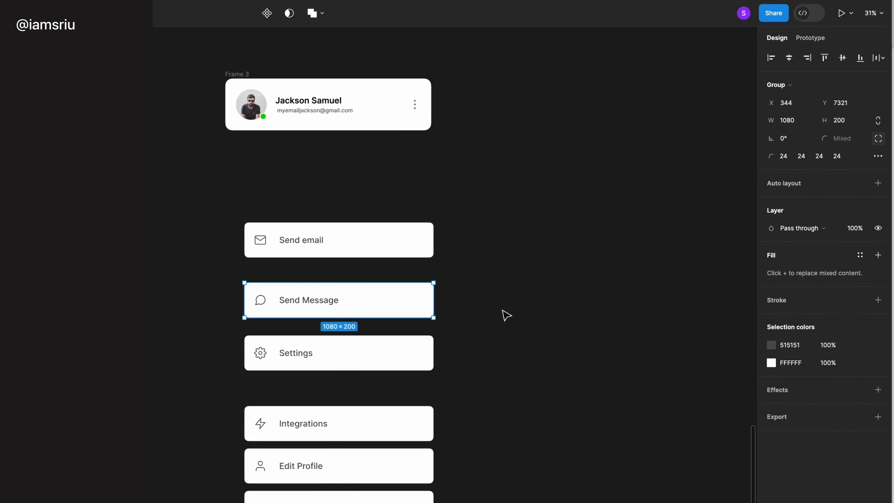
pyautogui.doubleClick(310, 267)
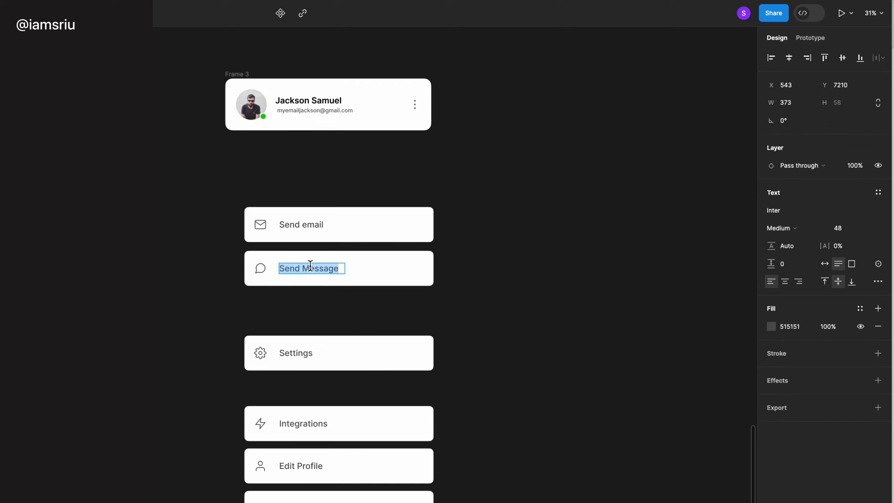
pyautogui.write('Chat')
pyautogui.press('BackSpace')
pyautogui.write('m')
pyautogui.press('Escape')
# - Move the Settings row out and place Edit Profile under Schedule meeting
pyautogui.moveTo(387, 352); pyautogui.dragTo(359, 318)
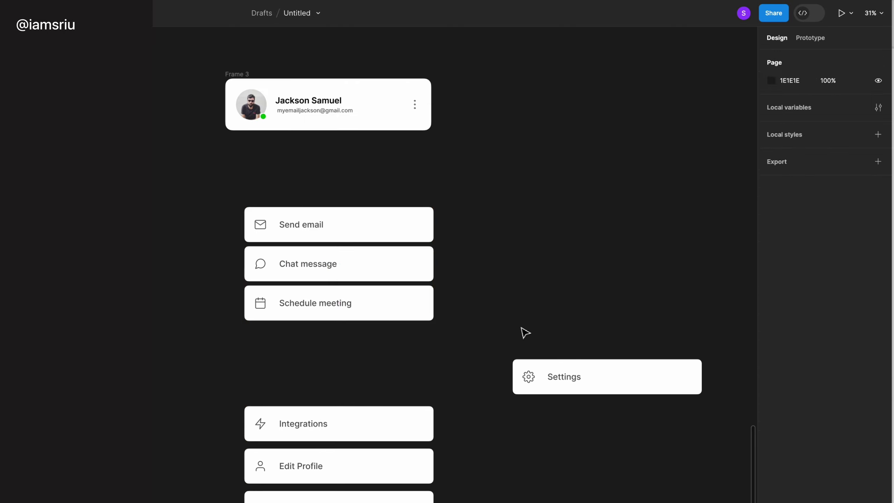
pyautogui.moveTo(349, 458); pyautogui.dragTo(348, 344)
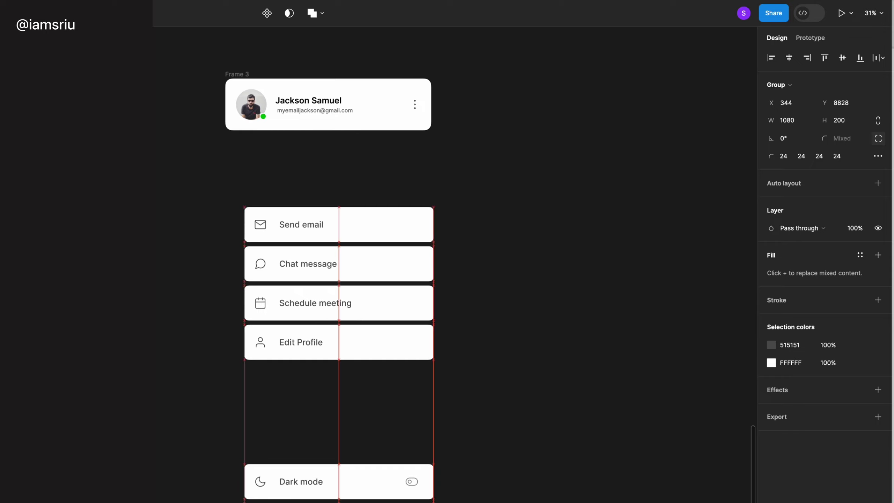
pyautogui.moveTo(349, 437)
pyautogui.mouseDown()
pyautogui.moveTo(348, 501)
pyautogui.moveTo(356, 393)
pyautogui.mouseUp()
# - Relabel the Settings row below Edit Profile as View Profile with centred text
pyautogui.press('Escape')
pyautogui.doubleClick(292, 392)
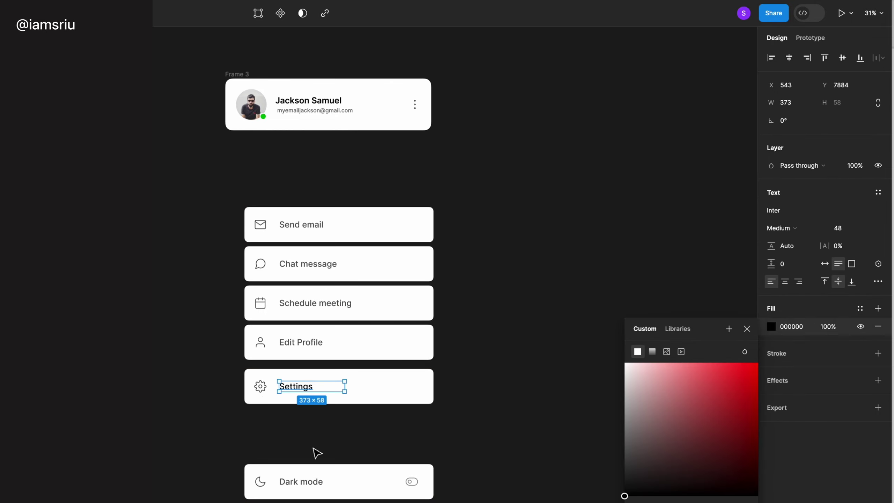
pyautogui.write('View Prodile')
pyautogui.press('Escape')
pyautogui.click(309, 383)
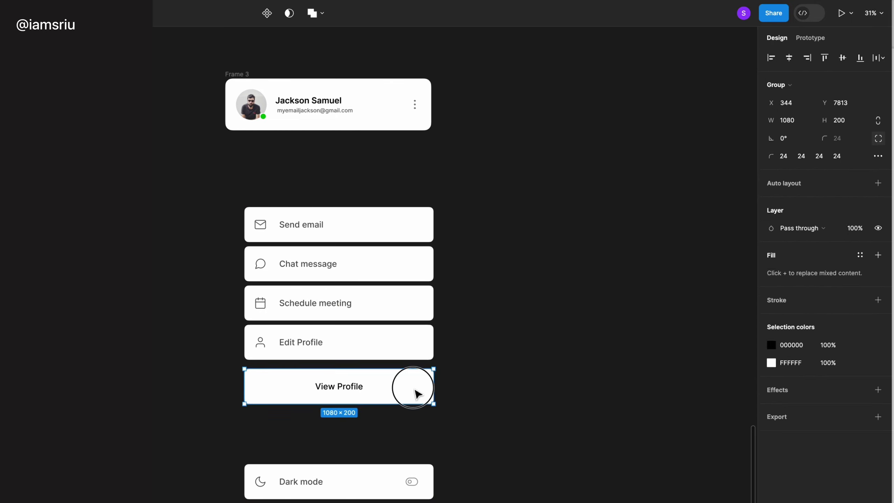
# - Resize the View Profile card's background shape to 1040 × 170
pyautogui.click(879, 138)
pyautogui.scroll(-1, 852, 112)
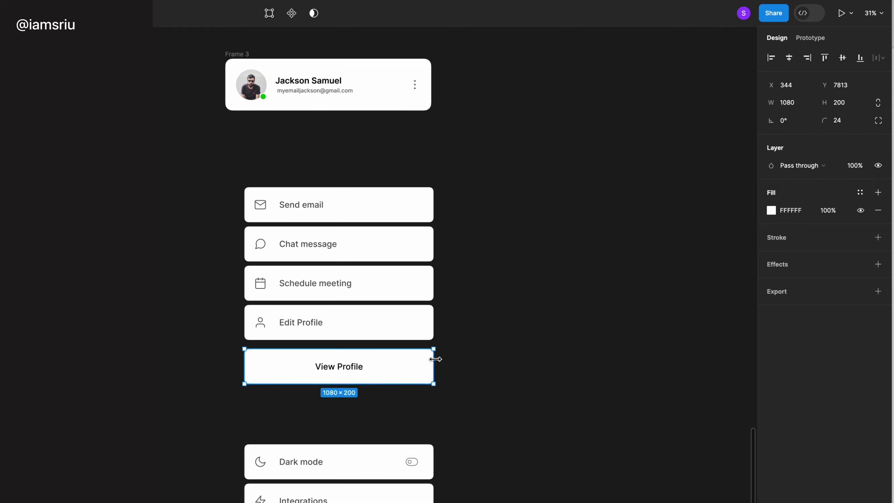
pyautogui.moveTo(435, 355); pyautogui.dragTo(431, 356)
pyautogui.hotkey('ctrl', 'z')
pyautogui.scroll(1, 493, 317)
pyautogui.click(451, 379)
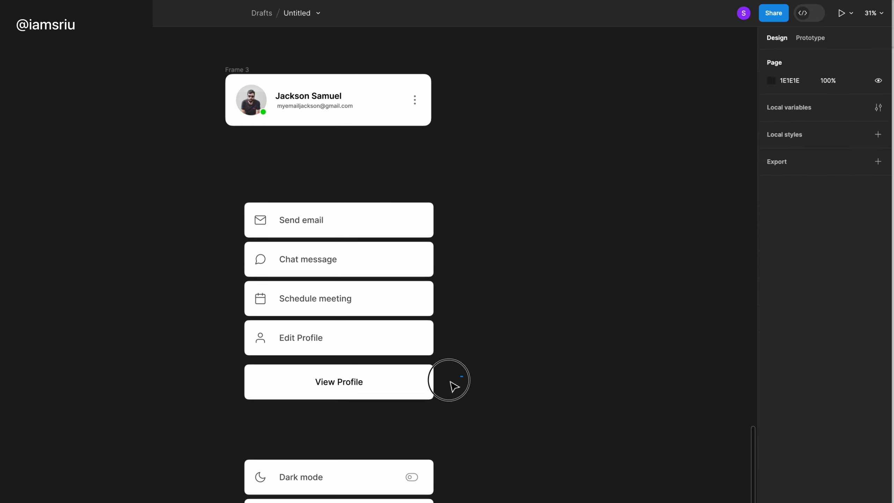
pyautogui.click(387, 379)
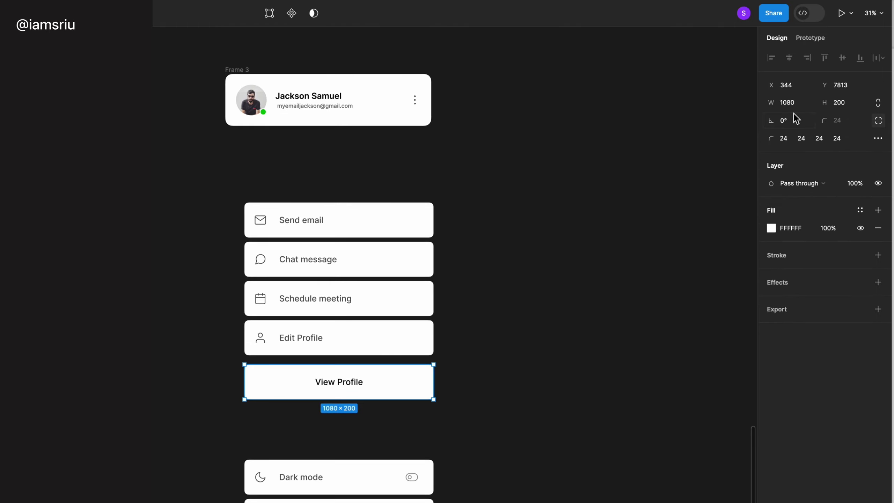
pyautogui.doubleClick(788, 102)
pyautogui.write('100')
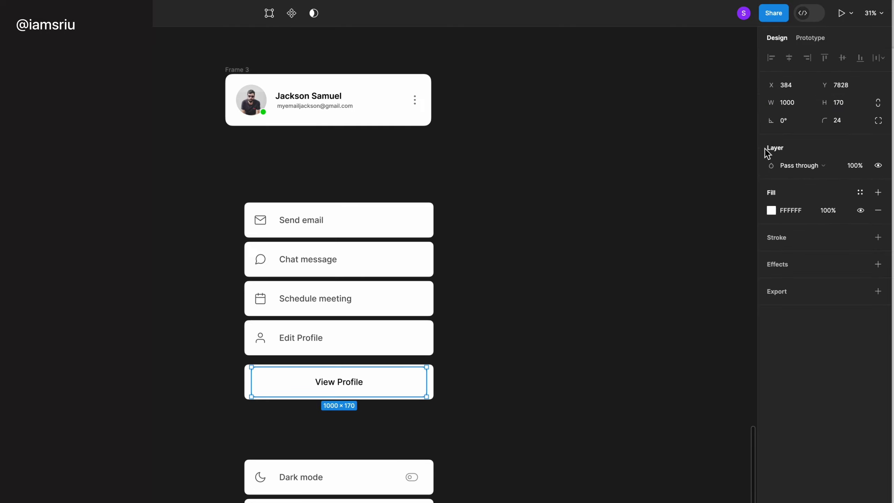
pyautogui.click(855, 143)
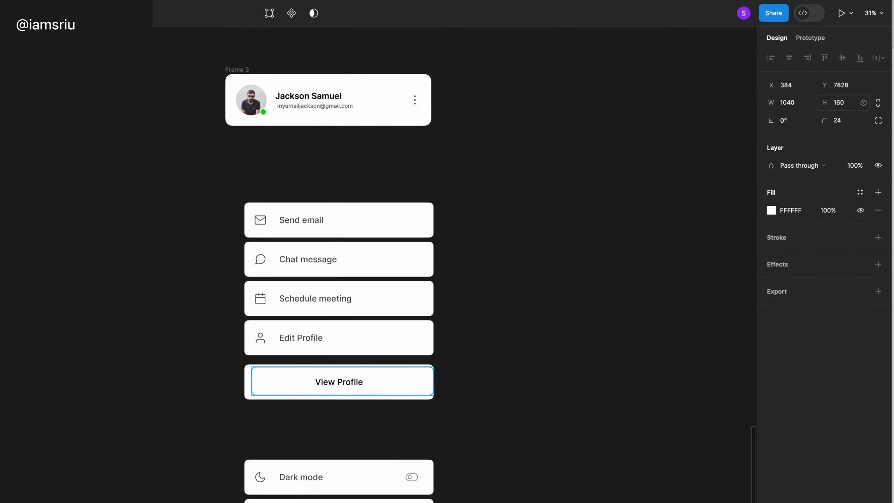
# - Give the View Profile background a 2 px C8C8C8 outline and group the button
pyautogui.click(419, 389)
pyautogui.click(879, 237)
pyautogui.click(771, 255)
pyautogui.click(834, 273)
pyautogui.write('2')
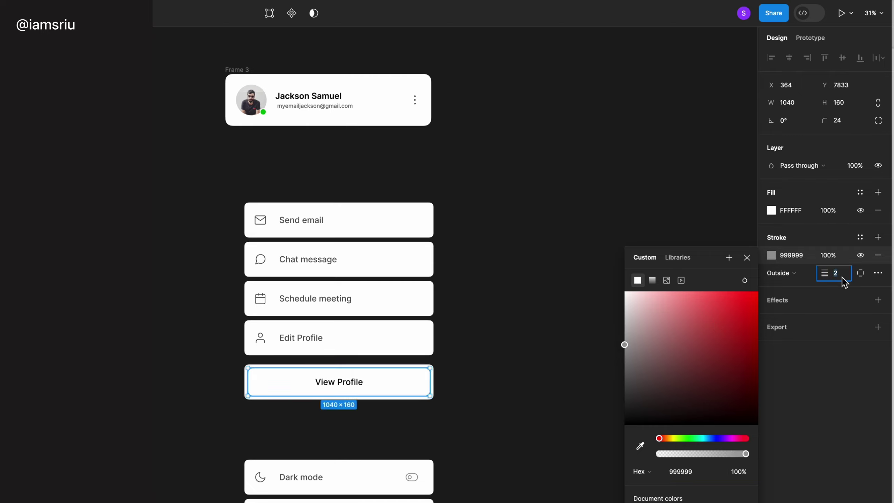
pyautogui.moveTo(625, 344)
pyautogui.mouseDown()
pyautogui.moveTo(625, 366)
pyautogui.moveTo(625, 321)
pyautogui.mouseUp()
pyautogui.moveTo(225, 359); pyautogui.dragTo(481, 416)
pyautogui.hotkey('ctrl', 'g')
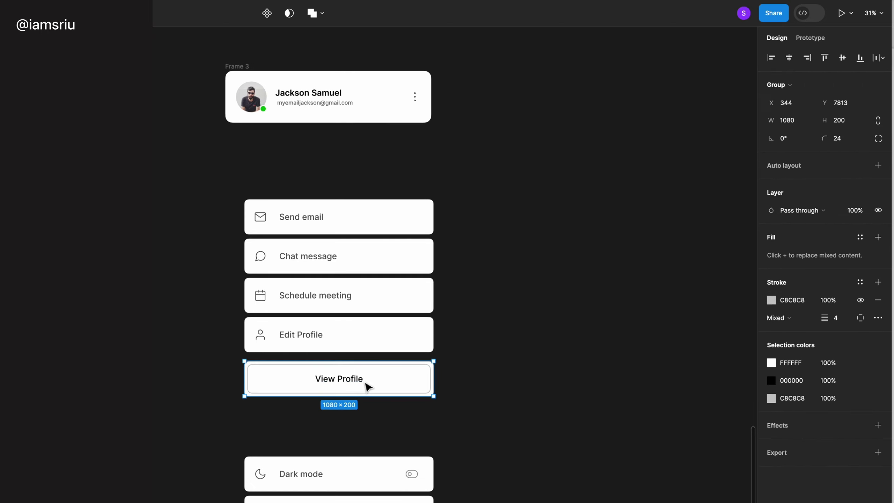
# - Duplicate the View Profile button as a 'Log out' button and move it onto the stack
pyautogui.doubleClick(368, 386)
pyautogui.click(786, 228)
pyautogui.click(809, 240)
pyautogui.press('Escape')
pyautogui.hotkey('ctrl', 'd')
pyautogui.doubleClick(573, 389)
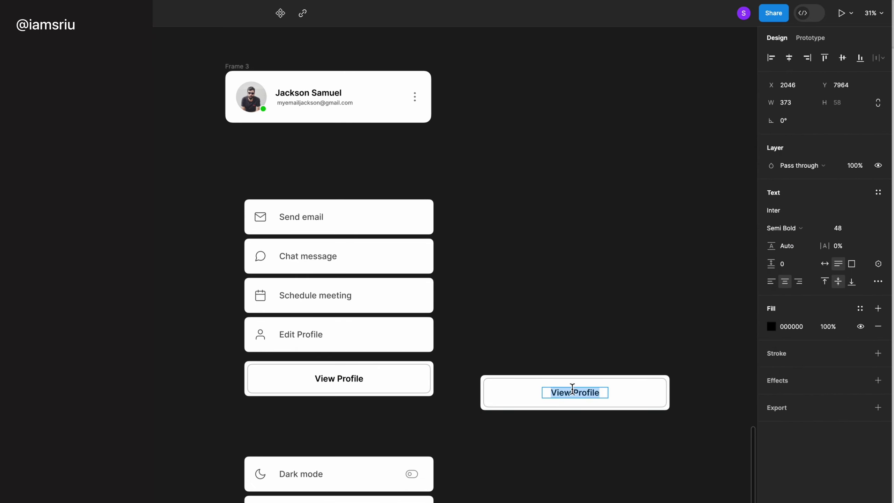
pyautogui.write('Log out')
pyautogui.click(615, 351)
pyautogui.moveTo(578, 391); pyautogui.dragTo(319, 366)
pyautogui.click(535, 362)
# - Wrap the menu rows and View Profile together in an auto-layout frame
pyautogui.moveTo(462, 414); pyautogui.dragTo(242, 191)
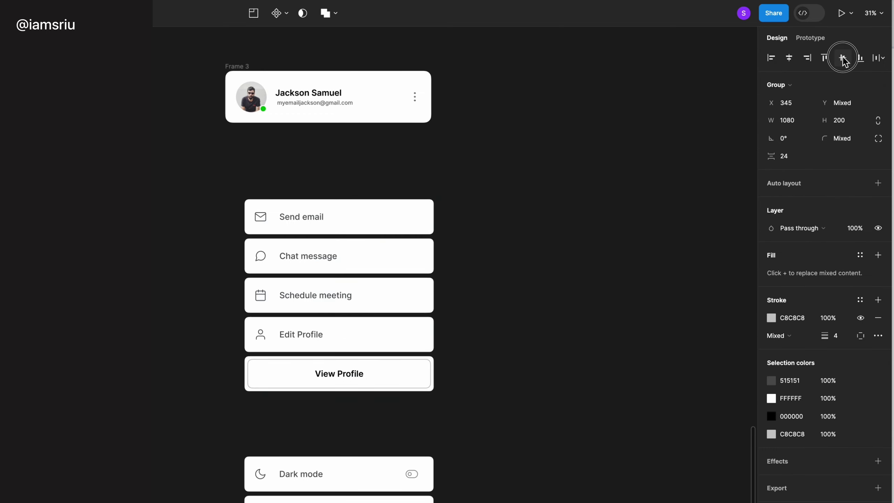
pyautogui.rightClick(339, 256)
pyautogui.click(390, 406)
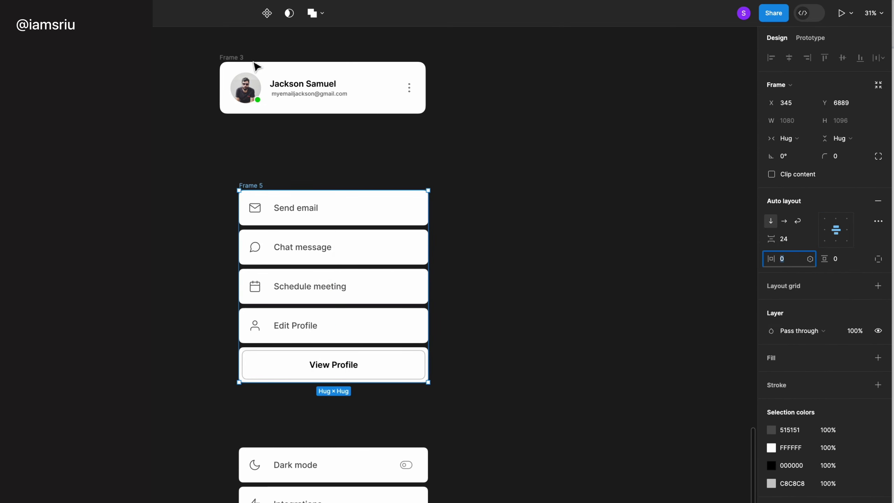
# - Give the menu rows frame 48 padding, a white fill and a border
pyautogui.click(257, 66)
pyautogui.write('48')
pyautogui.click(878, 357)
pyautogui.click(878, 403)
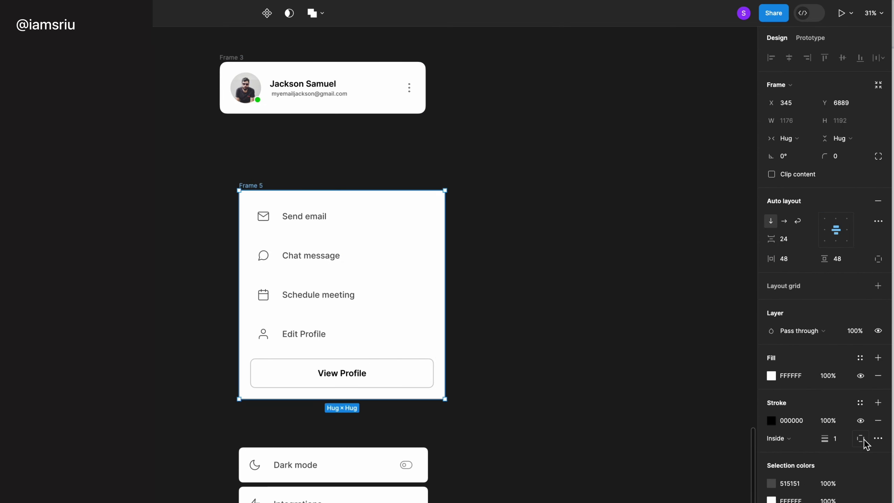
pyautogui.click(549, 332)
# - Give the Dark mode section auto layout with 48 padding, a white fill and a border
pyautogui.click(333, 473)
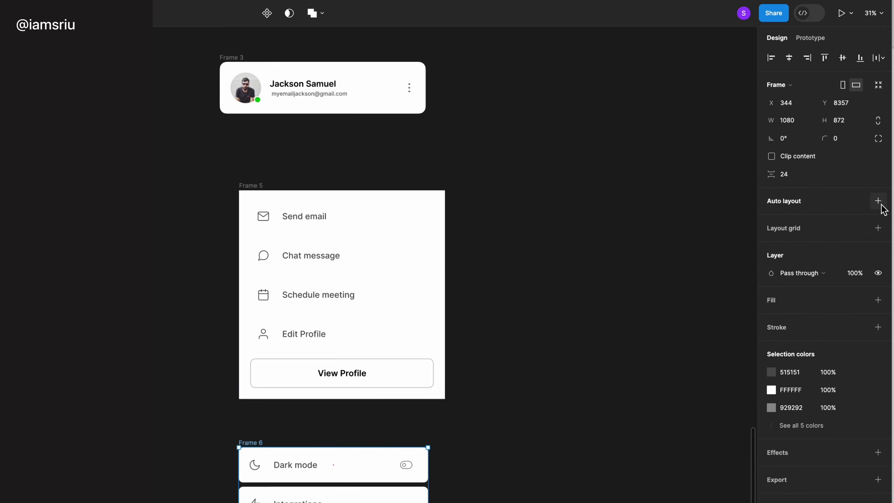
pyautogui.click(878, 201)
pyautogui.write('48')
pyautogui.click(878, 358)
pyautogui.scroll(-3, 320, 448)
pyautogui.click(878, 403)
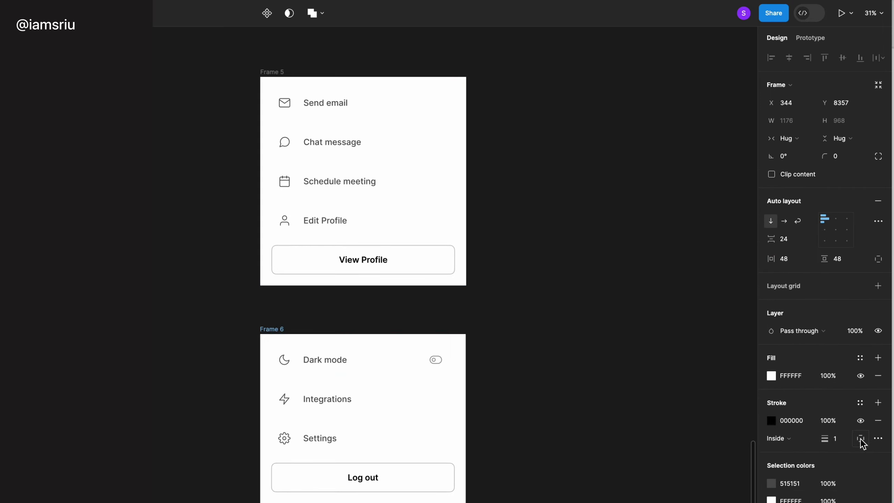
pyautogui.scroll(5, 362, 247)
# - Place the rows frame at fill width and the Dark mode section inside the card below View Profile
pyautogui.moveTo(258, 243); pyautogui.dragTo(249, 168)
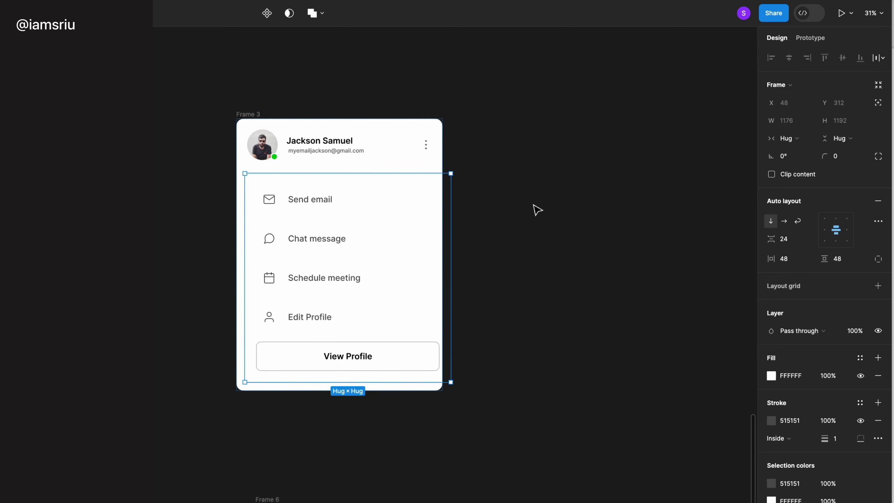
pyautogui.moveTo(443, 244); pyautogui.dragTo(428, 246)
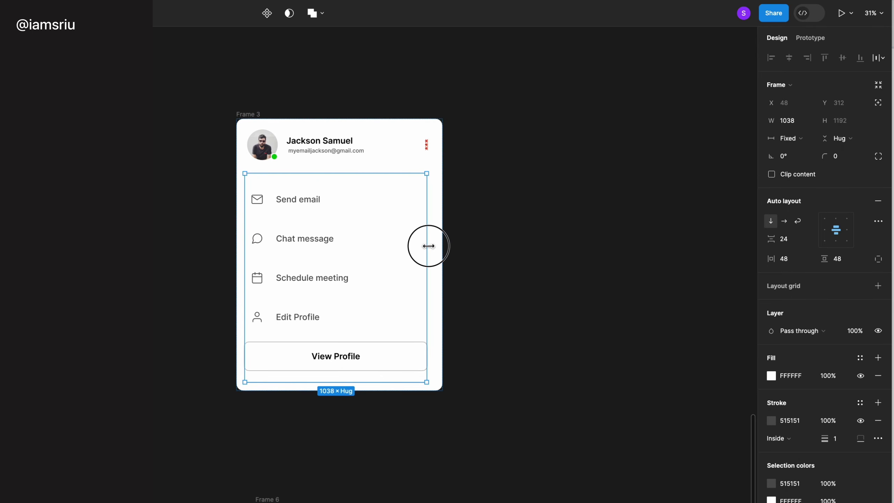
pyautogui.doubleClick(427, 238)
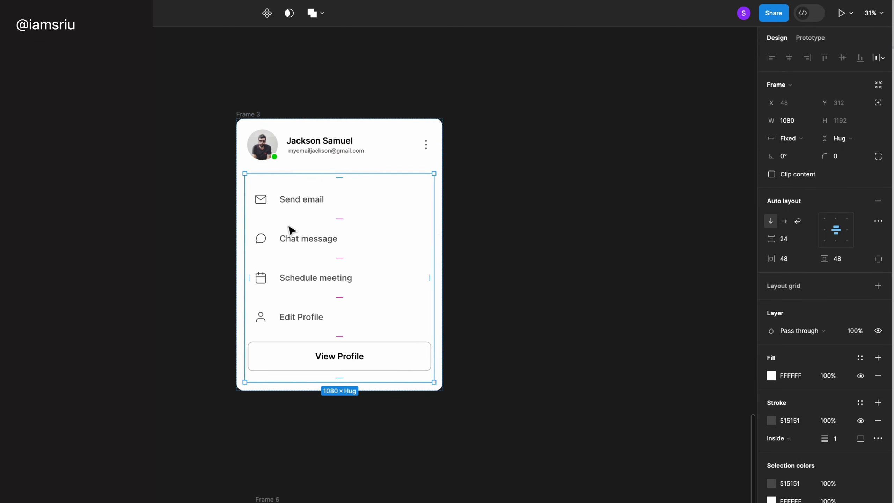
pyautogui.scroll(-3, 352, 317)
pyautogui.click(285, 429)
pyautogui.moveTo(465, 470); pyautogui.dragTo(372, 206)
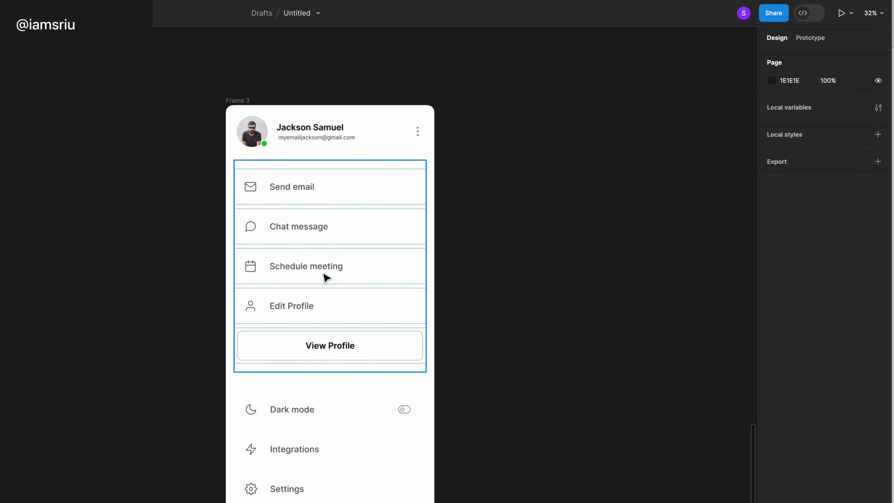
pyautogui.doubleClick(354, 275)
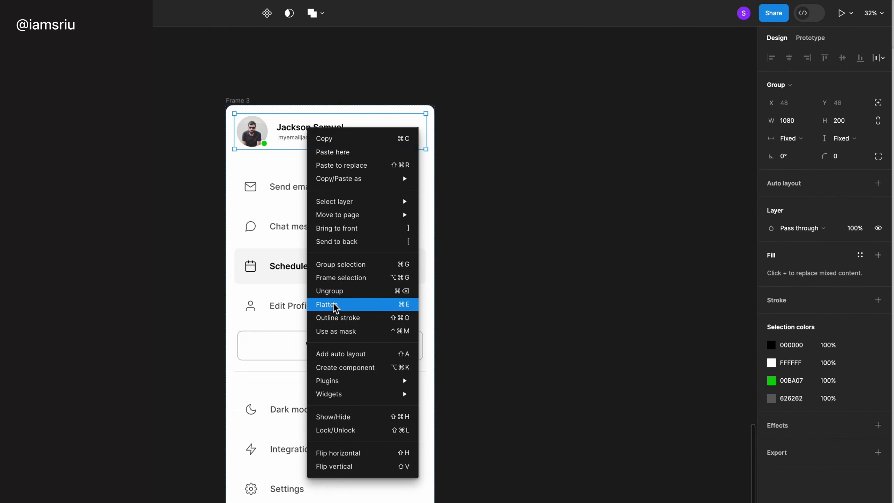
# - Wrap the header row in its own frame and group the Send email to View Profile rows
pyautogui.click(308, 152)
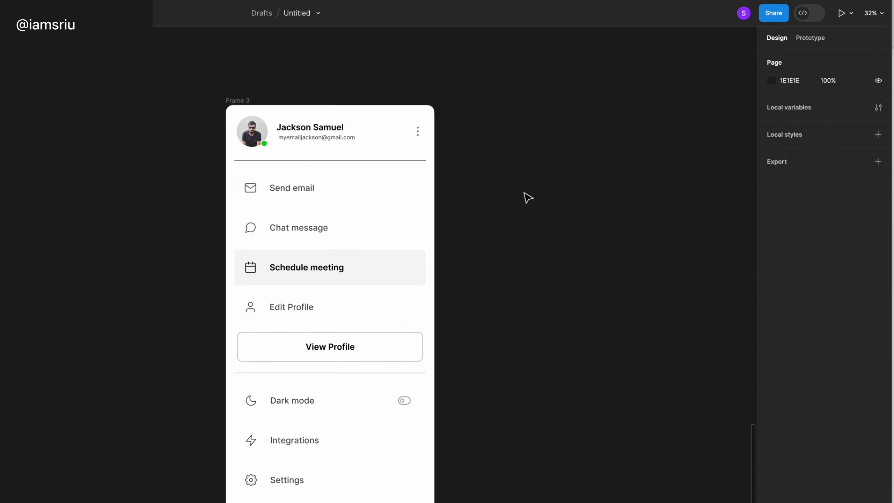
pyautogui.moveTo(331, 166); pyautogui.dragTo(330, 156)
pyautogui.click(332, 382)
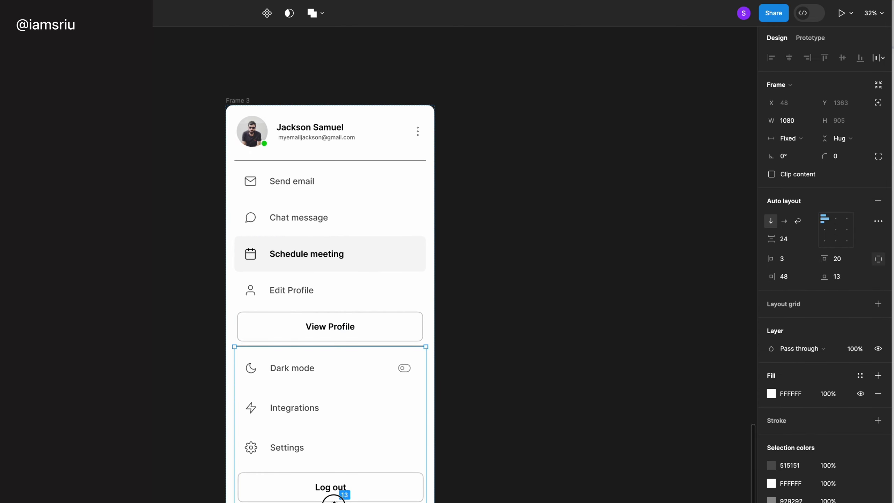
pyautogui.click(630, 274)
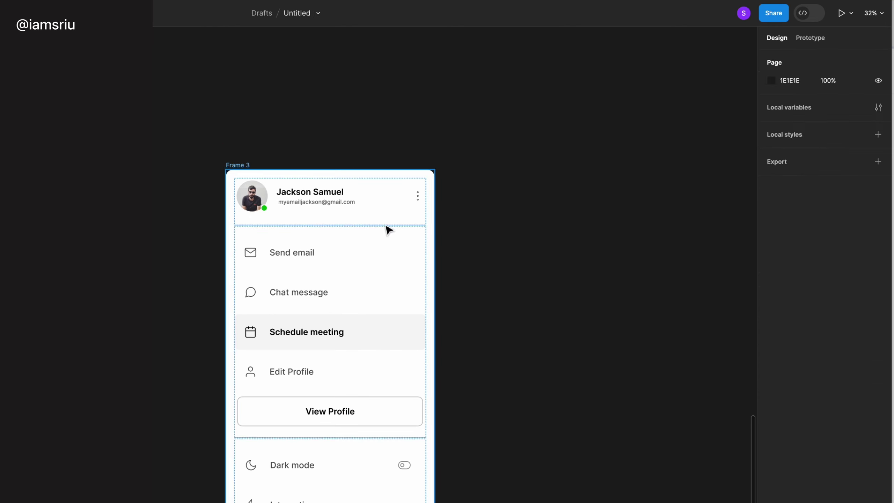
# - Set the header frame's border colour to 515151 and adjust its border style
pyautogui.click(793, 345)
pyautogui.write('515151')
pyautogui.press('Return')
pyautogui.click(878, 363)
pyautogui.click(735, 391)
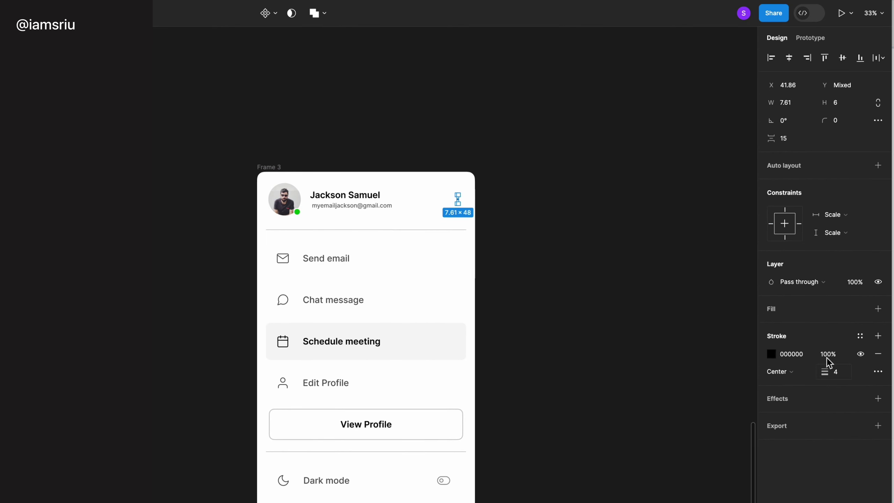
pyautogui.click(572, 326)
pyautogui.scroll(-2, 573, 326)
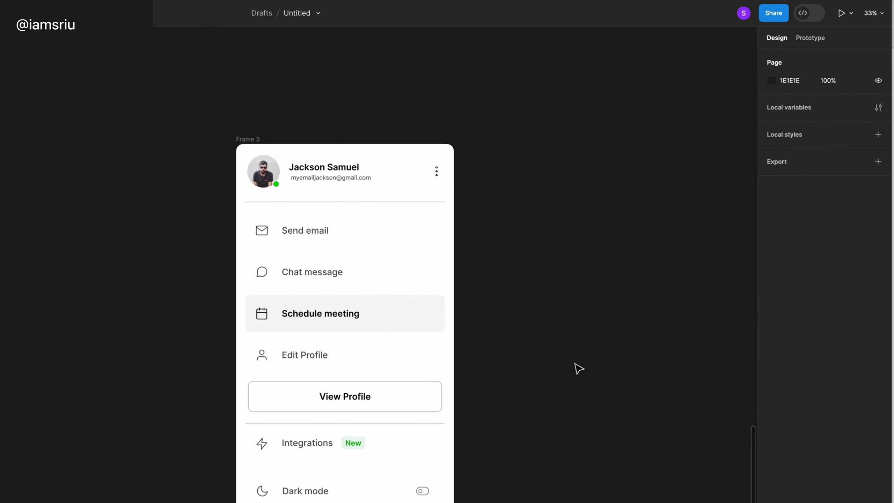
# - Rename the duplicated Integrations row to Upgrade account and colour its text and icon blue
pyautogui.click(339, 231)
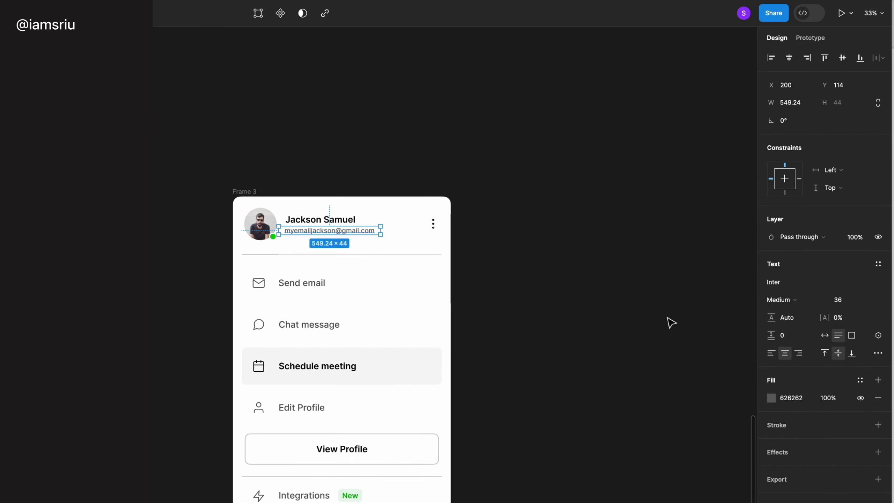
pyautogui.press('Escape')
pyautogui.press('Escape')
pyautogui.scroll(-3, 496, 283)
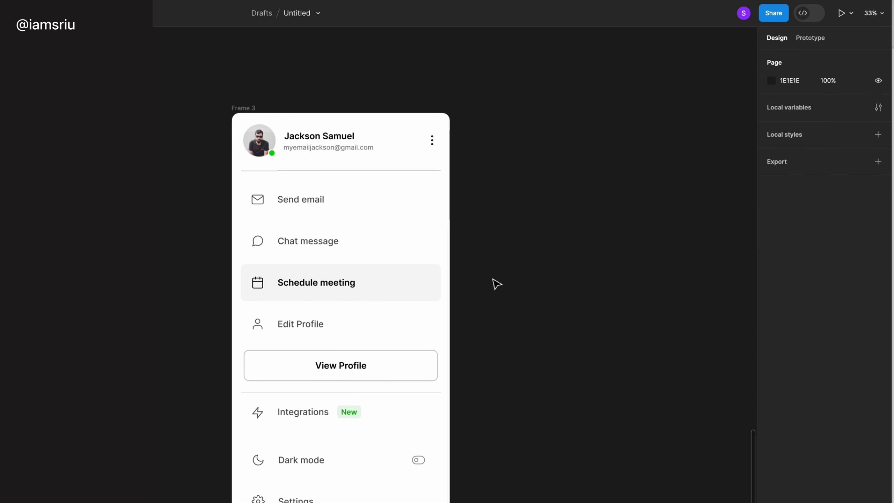
pyautogui.doubleClick(341, 381)
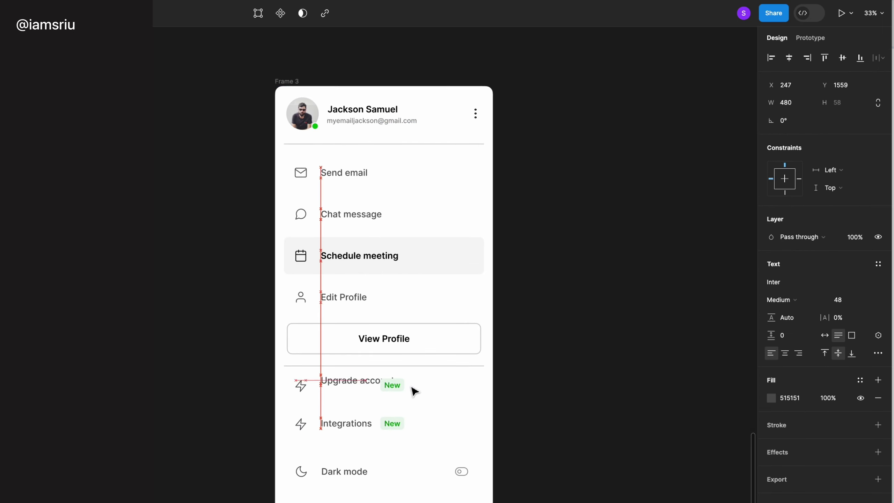
pyautogui.write('unt')
pyautogui.click(771, 397)
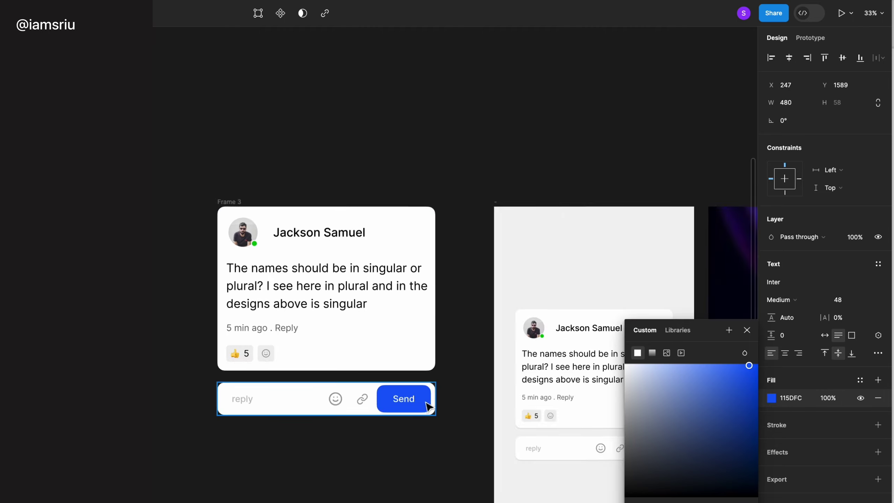
pyautogui.moveTo(669, 422); pyautogui.dragTo(742, 387)
pyautogui.press('Escape')
pyautogui.click(771, 443)
pyautogui.press('Escape')
pyautogui.press('Escape')
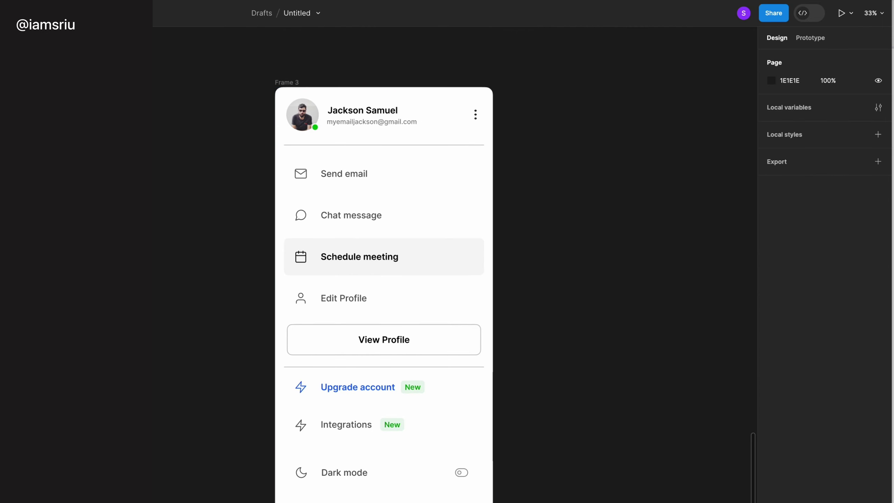
# - Place the Feather Icons gift icon in the Upgrade account row
pyautogui.hotkey('ctrl', 'alt', 'p')
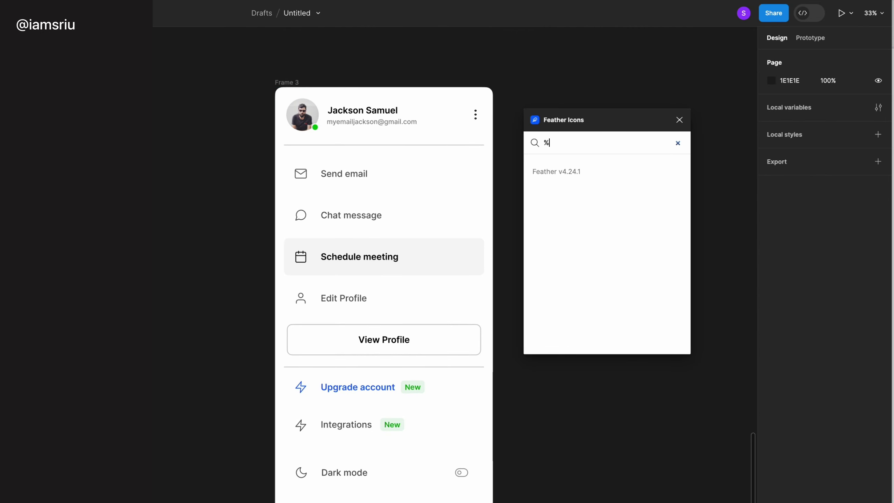
pyautogui.press('BackSpace')
pyautogui.press('BackSpace')
pyautogui.press('BackSpace')
pyautogui.scroll(-5, 611, 238)
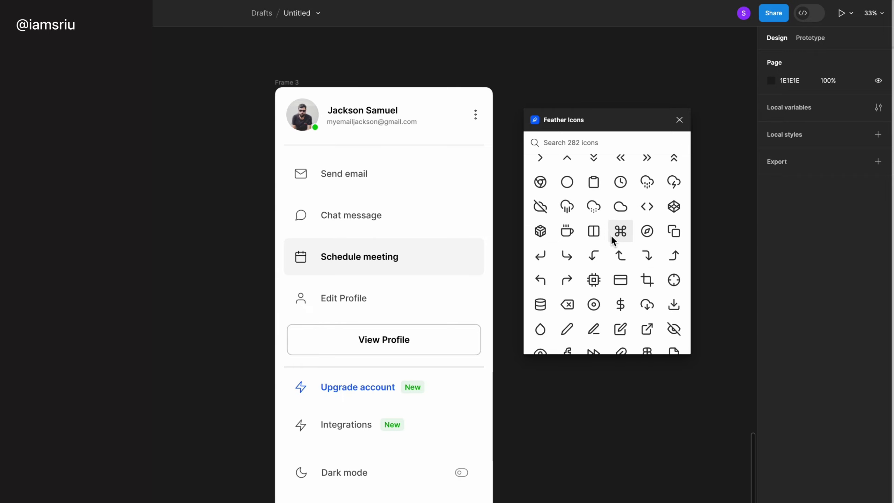
pyautogui.scroll(-2, 669, 275)
pyautogui.moveTo(674, 281); pyautogui.dragTo(295, 339)
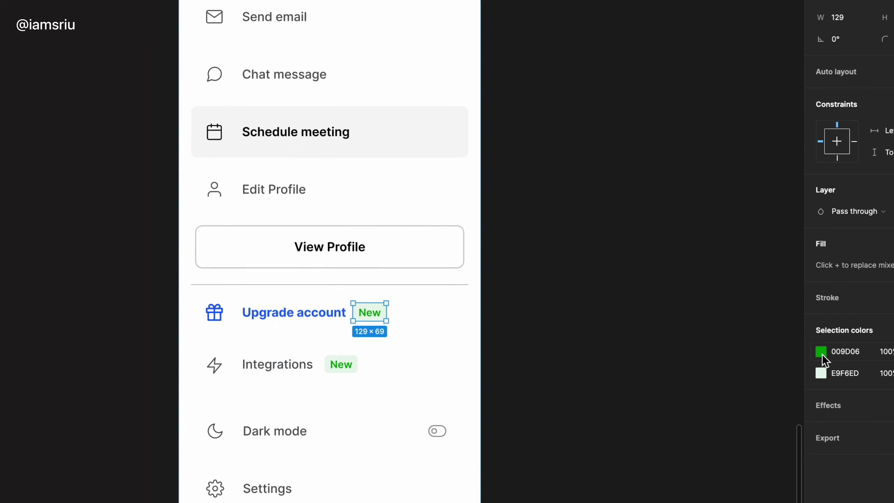
pyautogui.click(670, 349)
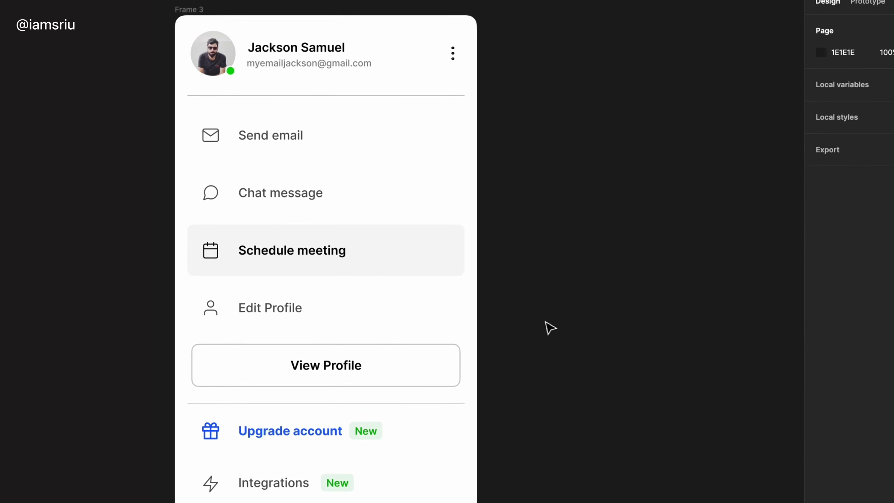